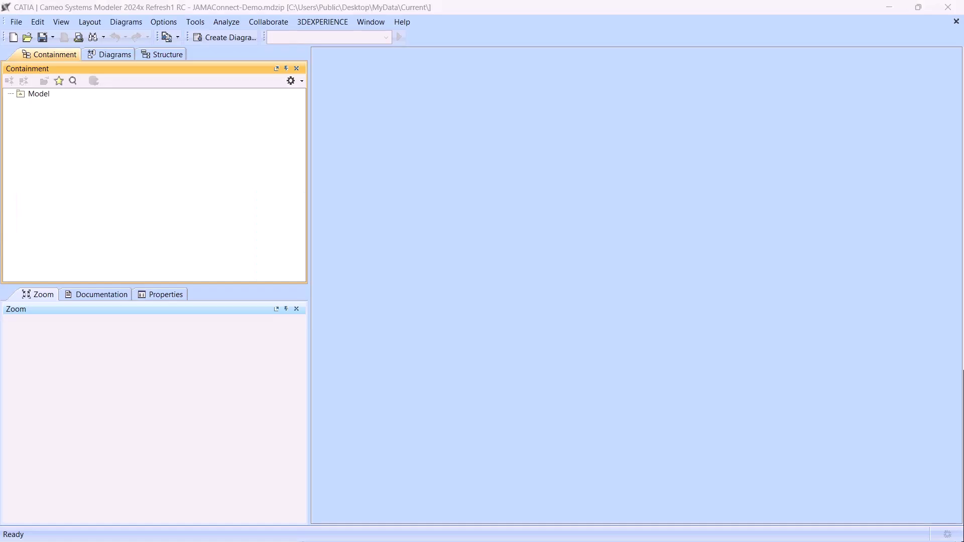
# - Open the Cameo DataHub Explorer for the JAMAConnect-Demo project
pyautogui.click(200, 23)
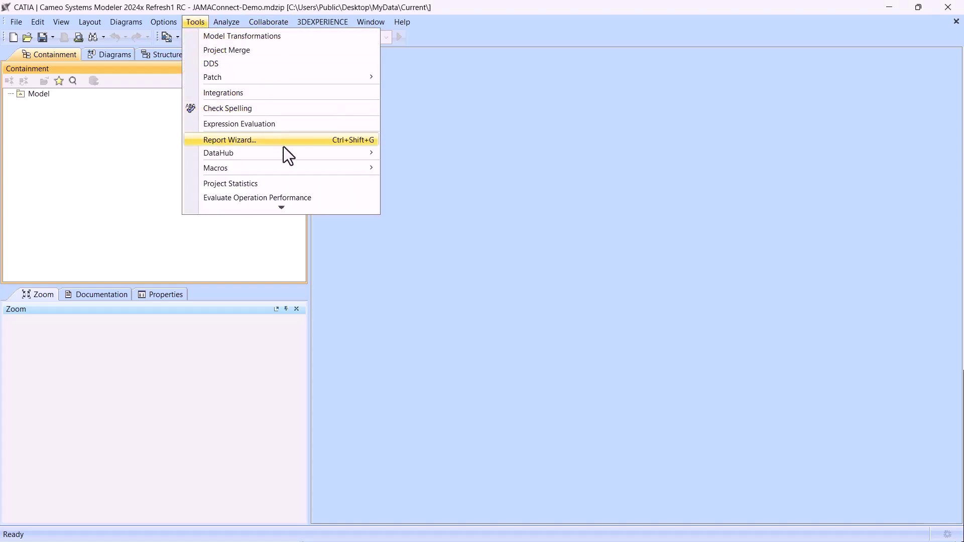
pyautogui.moveTo(287, 152)
pyautogui.click(436, 171)
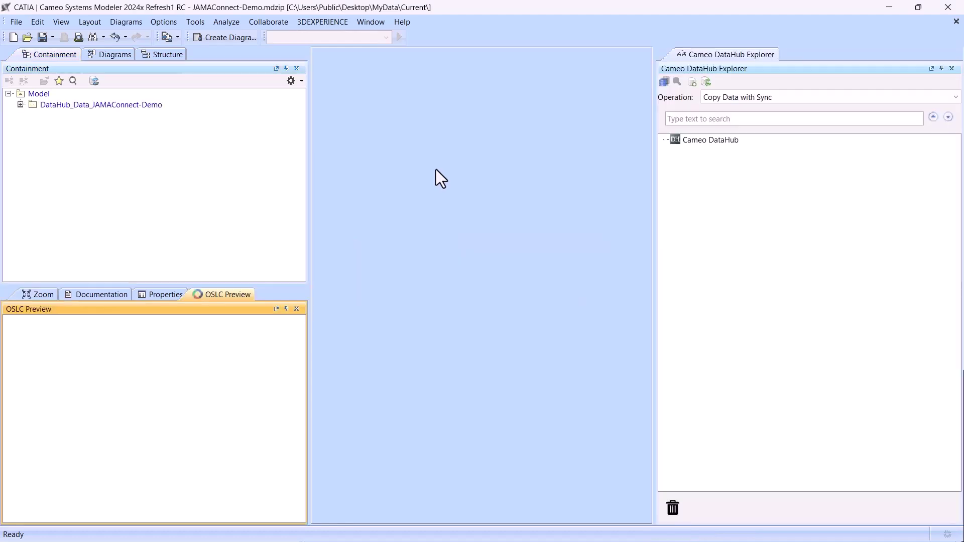
pyautogui.click(691, 84)
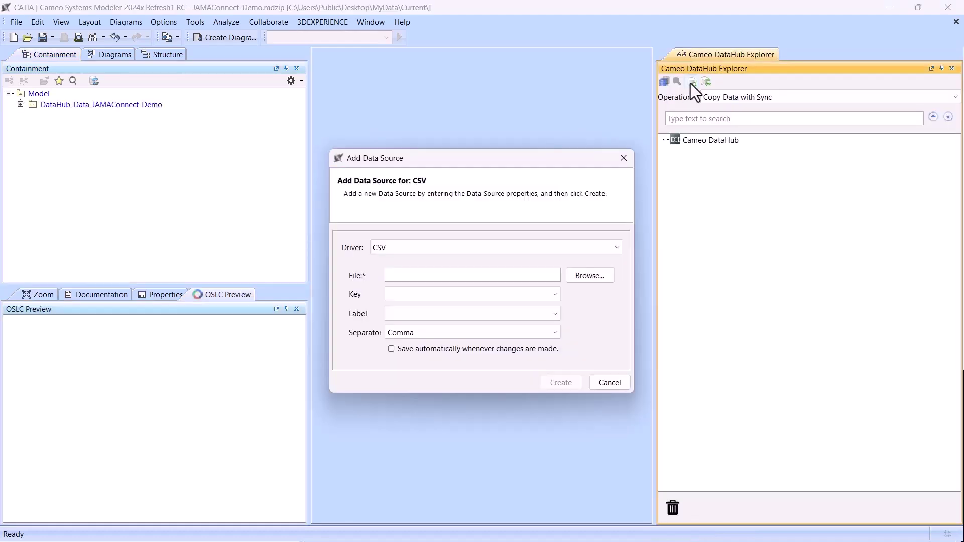
pyautogui.click(536, 248)
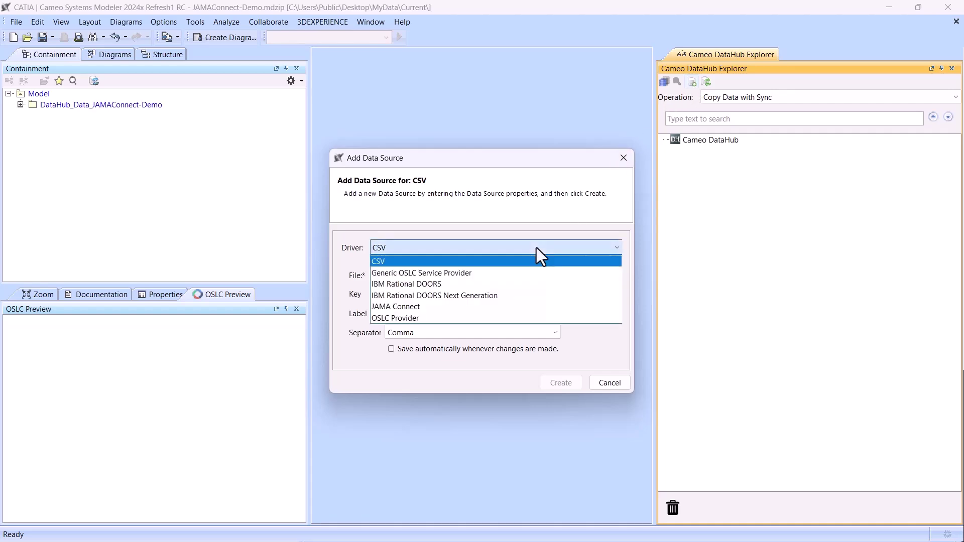
pyautogui.click(414, 307)
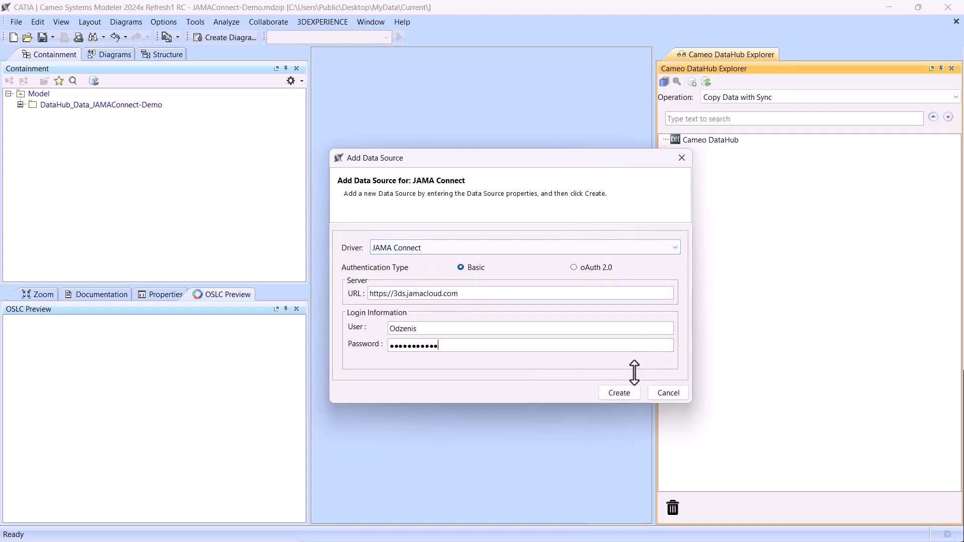
pyautogui.click(624, 396)
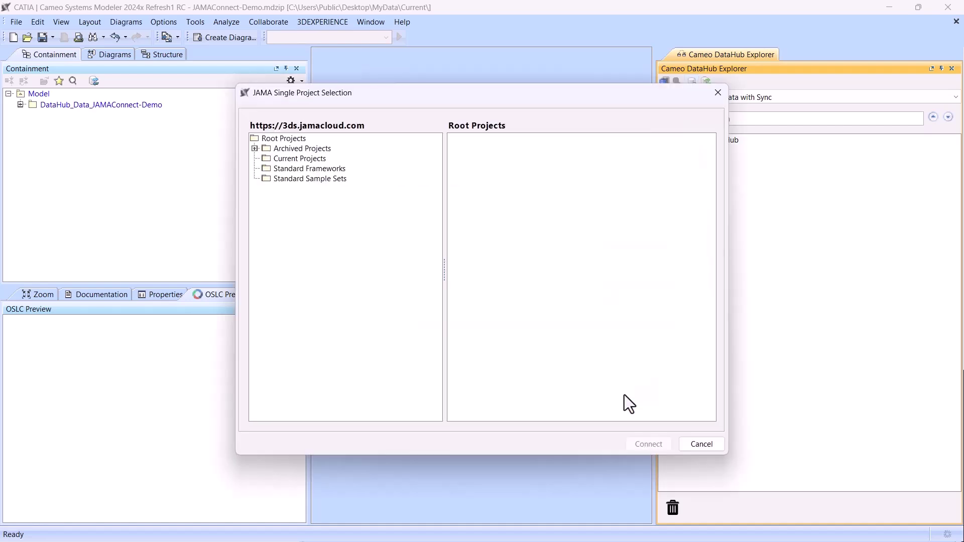
# - Connect the data source to the Automotive Integrated System project from Current Projects
pyautogui.click(283, 179)
pyautogui.click(291, 168)
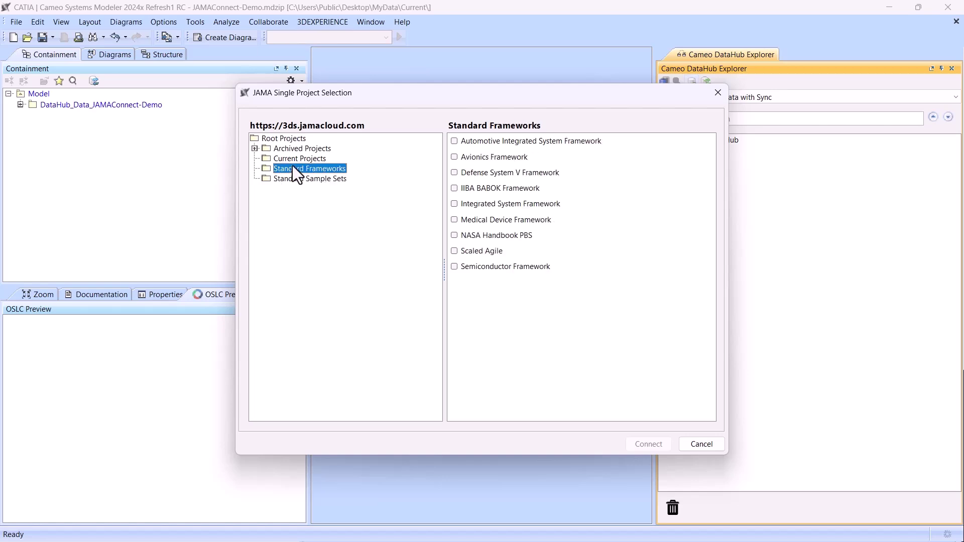
pyautogui.click(297, 159)
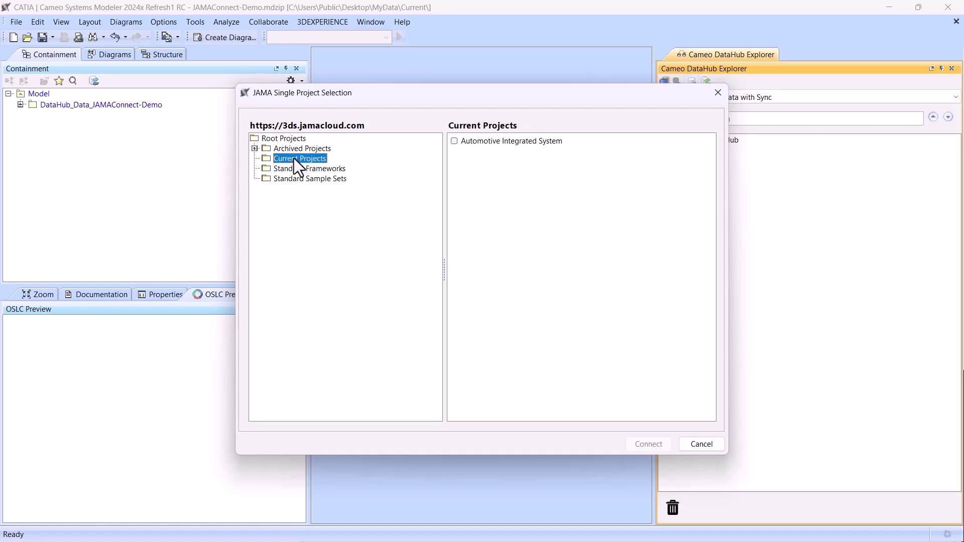
pyautogui.click(455, 141)
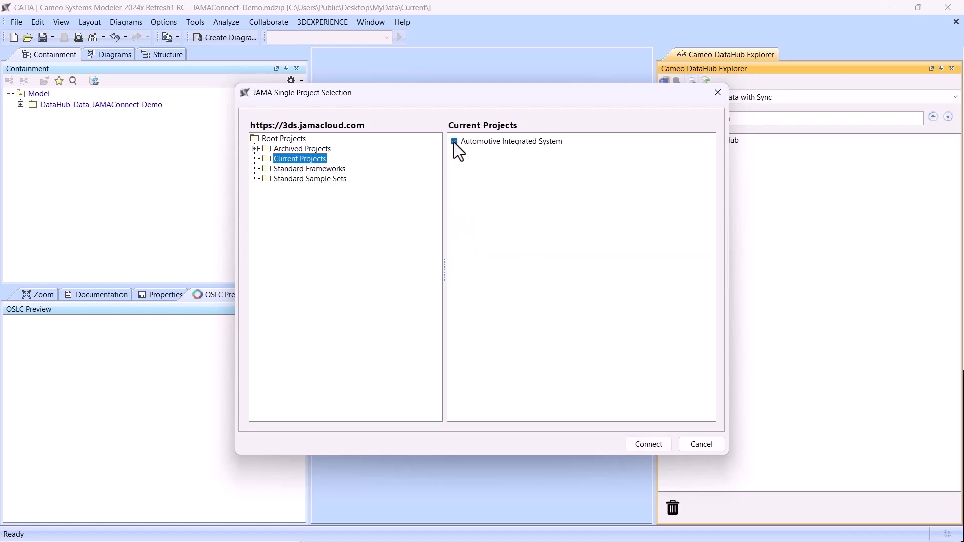
pyautogui.click(648, 445)
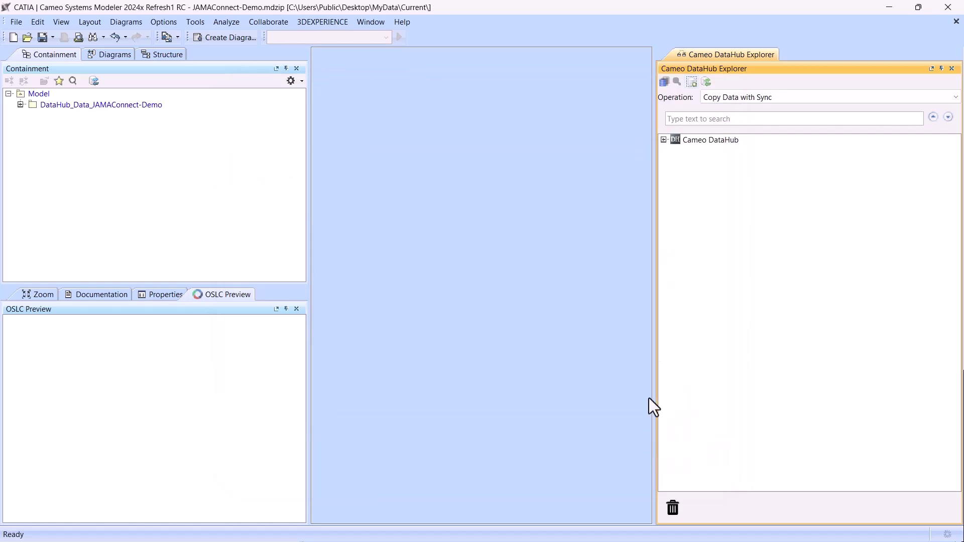
# - Start Copy Data with Sync of Architecture Diagram (Image) from the JAMA project's System Architecture into the Model package
pyautogui.click(664, 140)
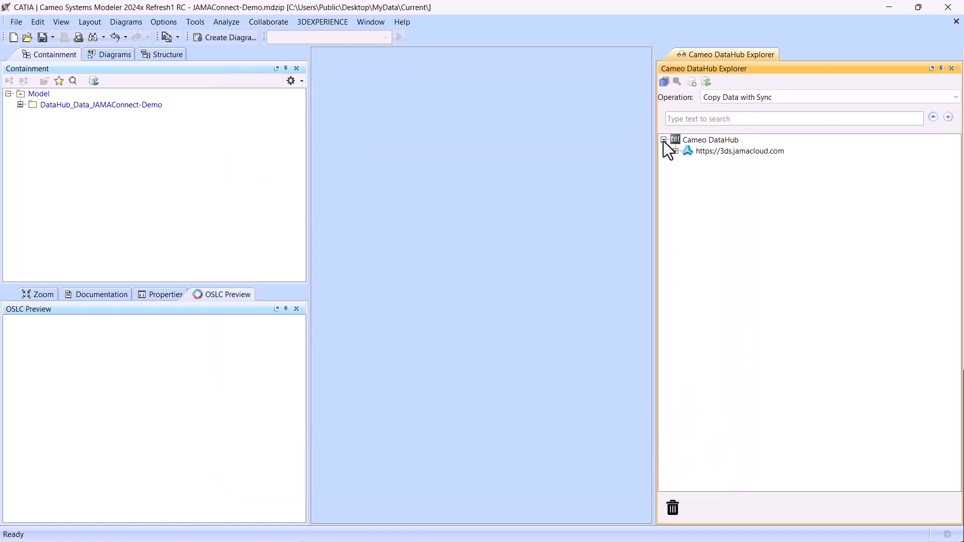
pyautogui.click(676, 151)
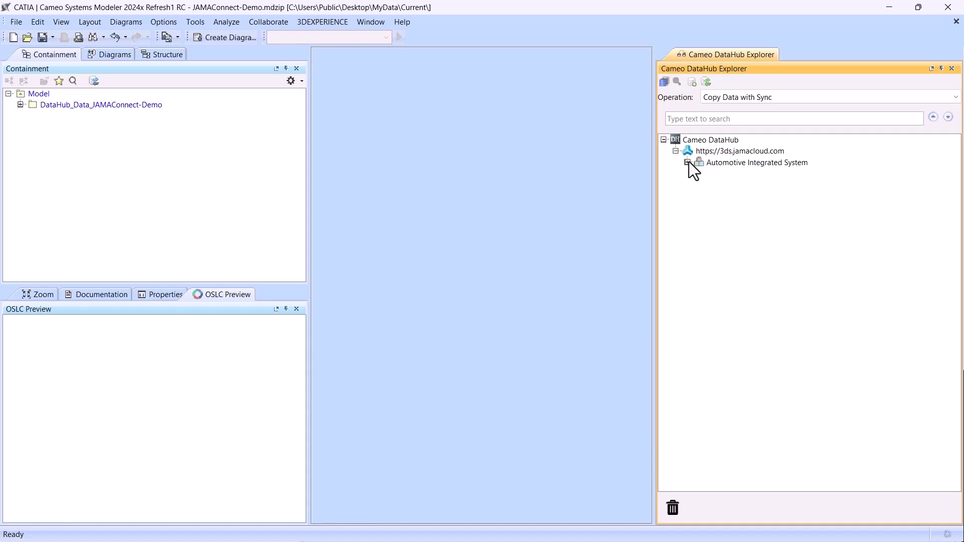
pyautogui.click(687, 162)
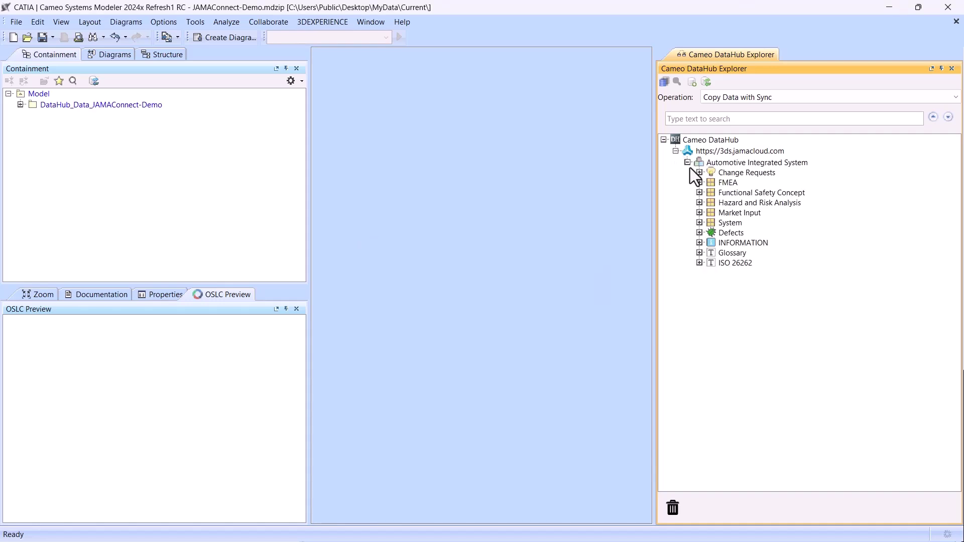
pyautogui.click(699, 223)
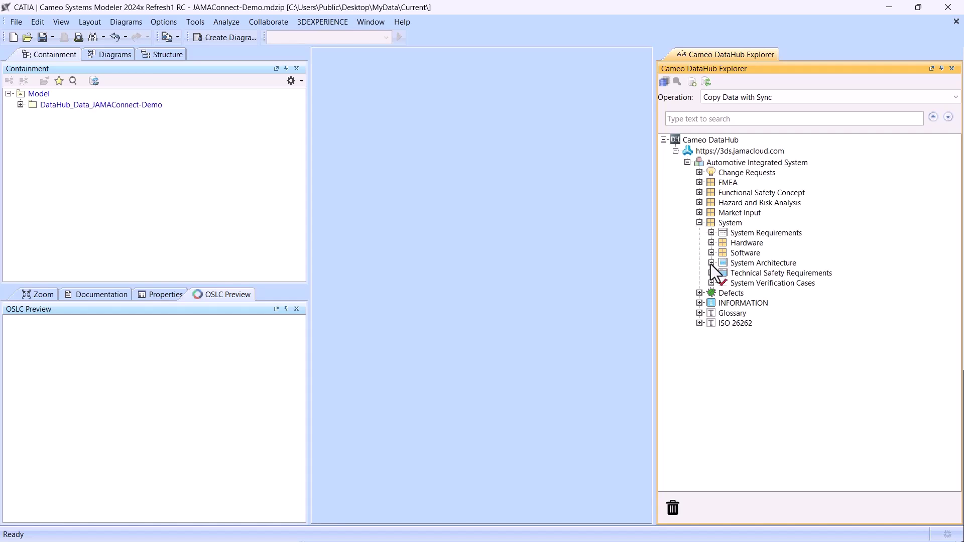
pyautogui.click(711, 263)
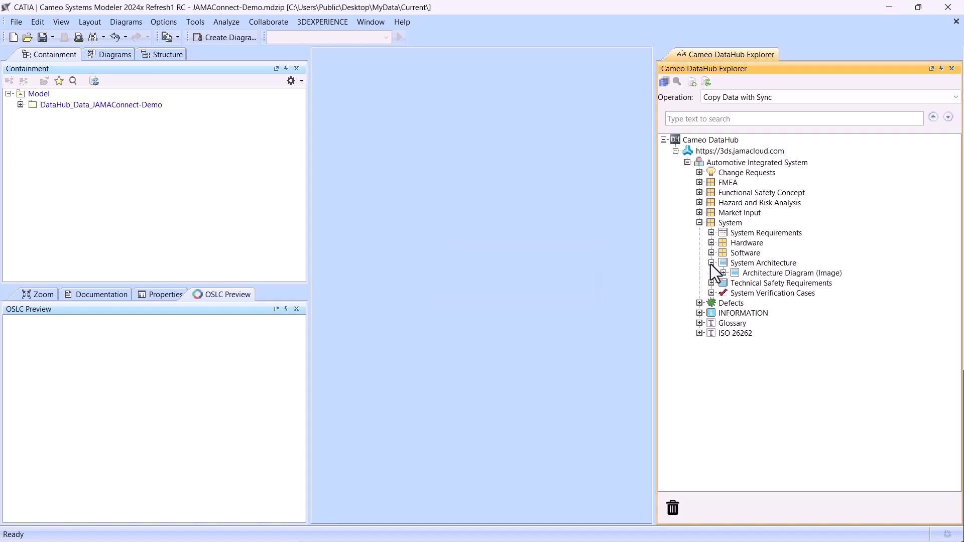
pyautogui.click(764, 272)
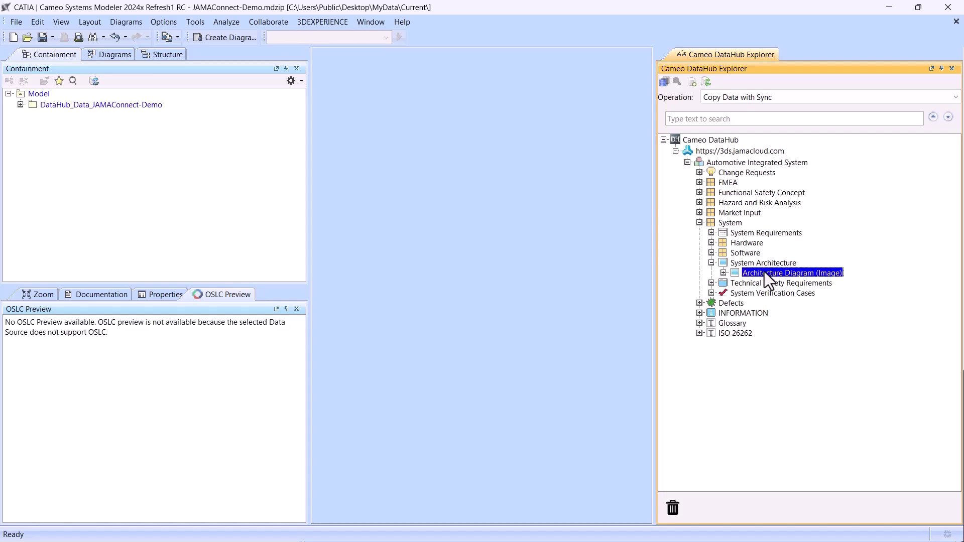
pyautogui.moveTo(765, 273); pyautogui.dragTo(40, 95)
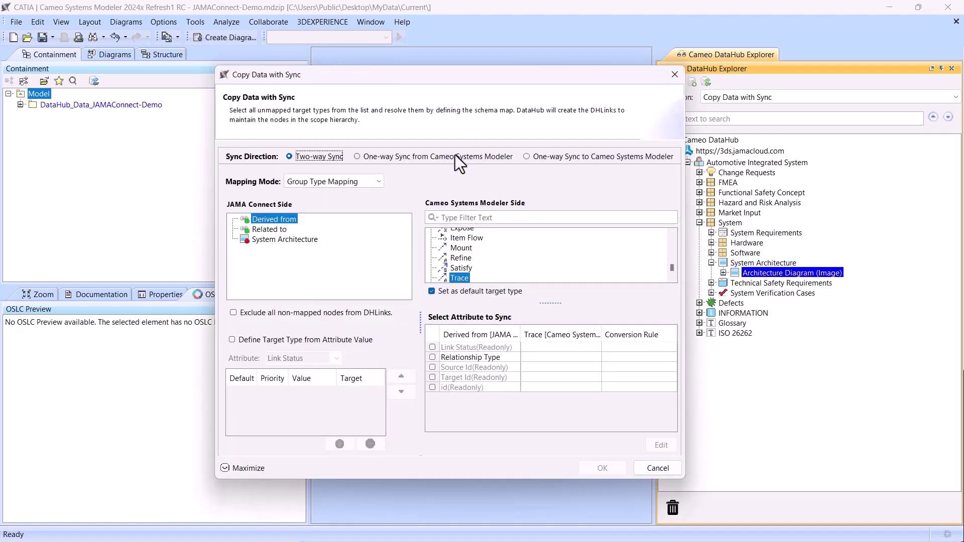
# - Map the JAMA relations Derived from and Related to to the DeriveReqt type
pyautogui.click(472, 218)
pyautogui.write('der')
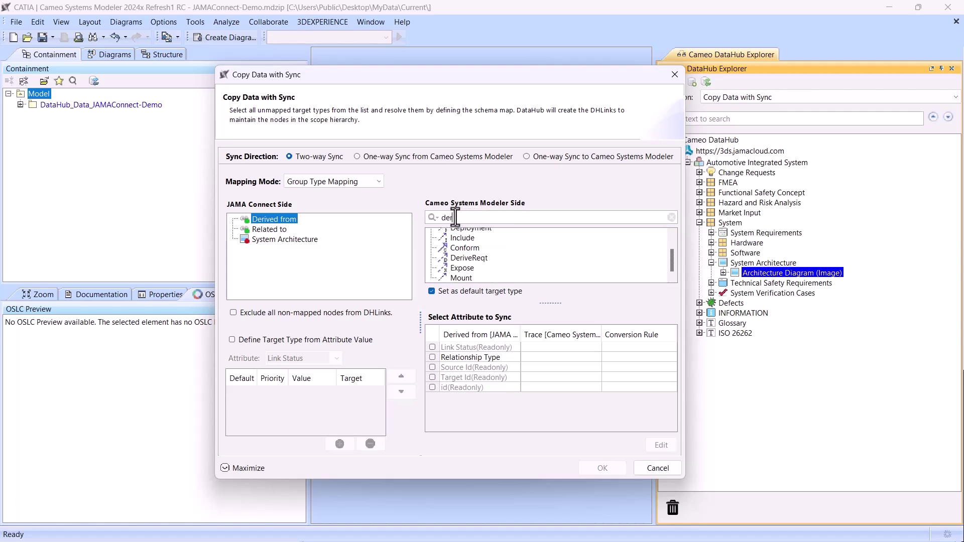
pyautogui.click(468, 233)
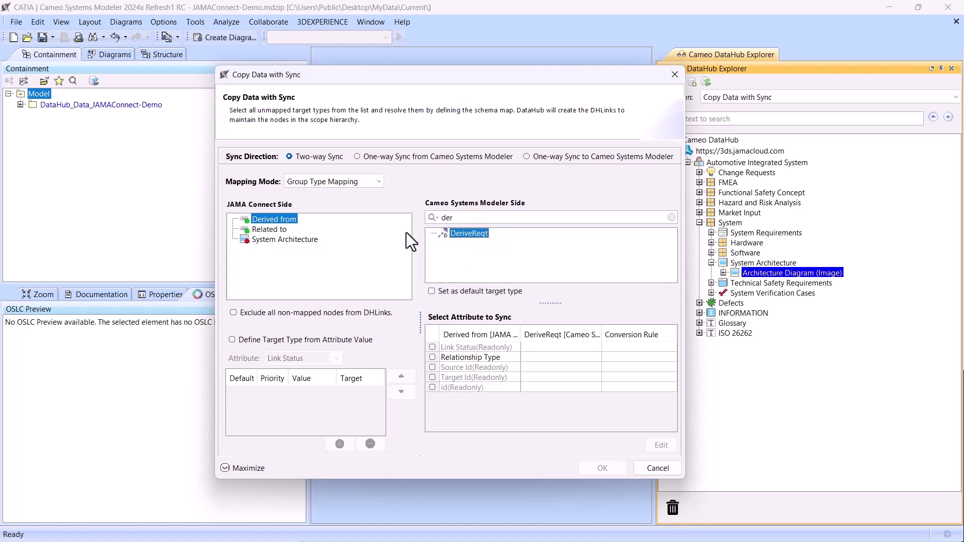
pyautogui.click(272, 230)
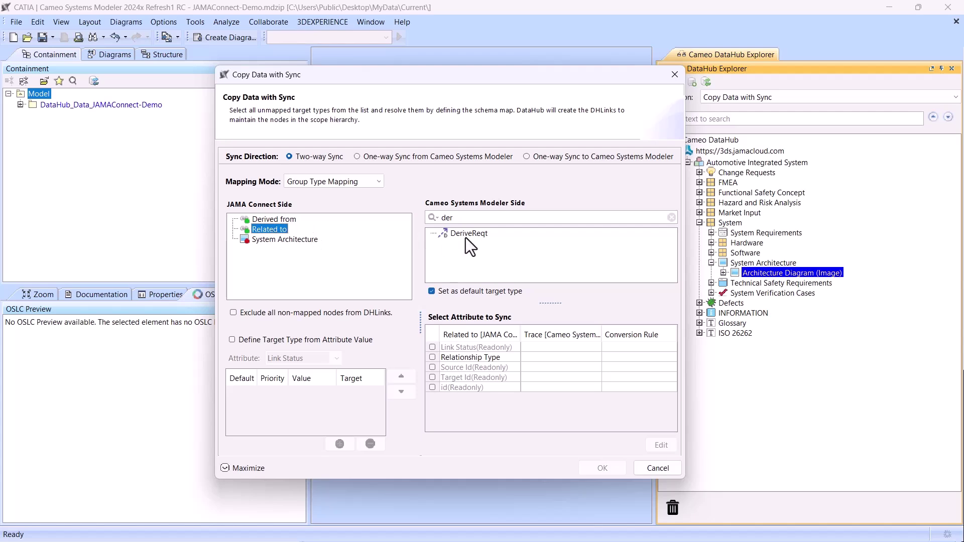
pyautogui.click(464, 236)
# - Map the JAMA System Architecture type to the Requirement type
pyautogui.click(298, 239)
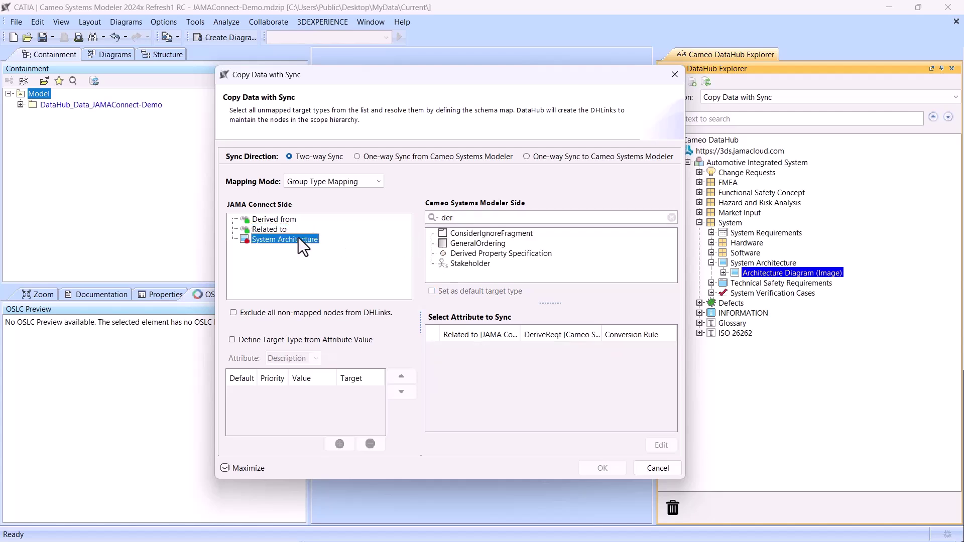
pyautogui.click(671, 217)
pyautogui.write('req')
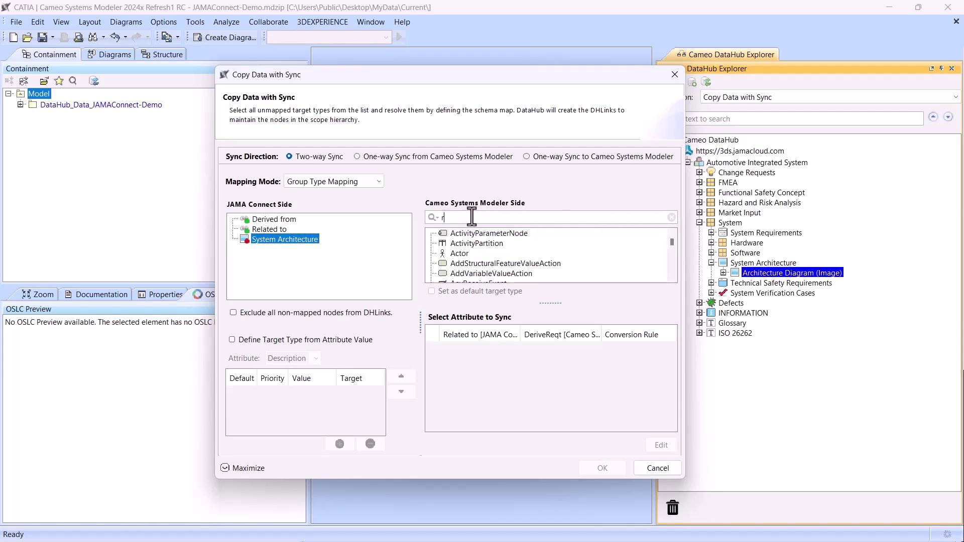
pyautogui.scroll(-1, 472, 216)
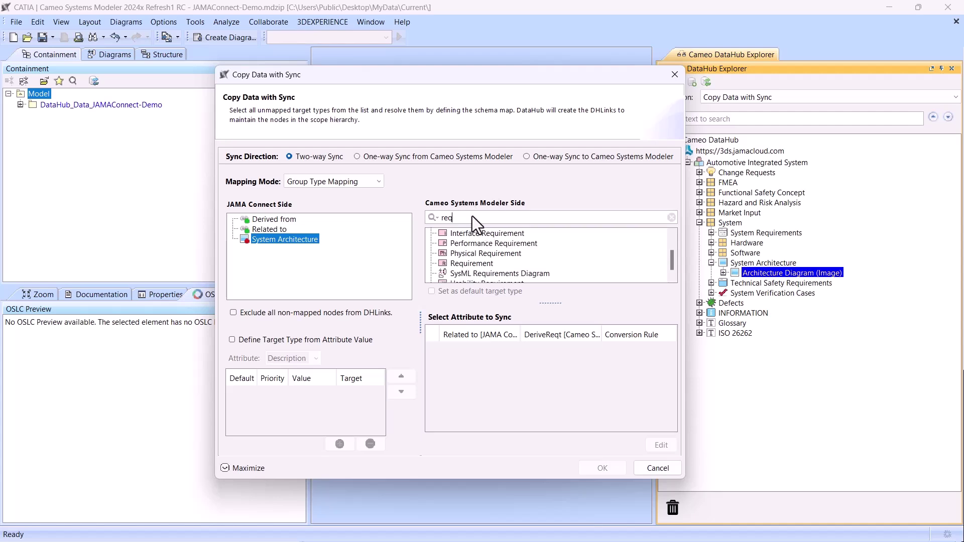
pyautogui.click(478, 263)
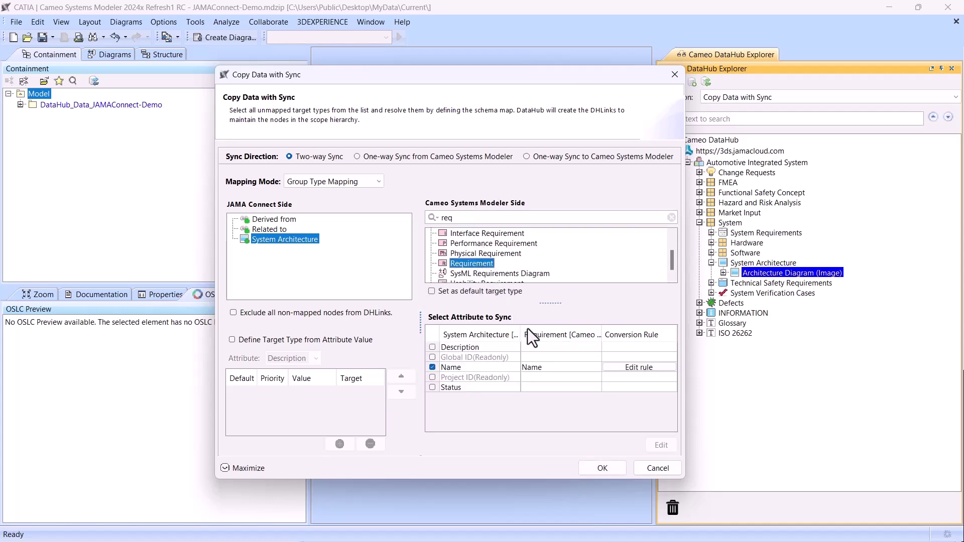
# - Sync the Description attribute with Text, set Requirement as the default target type, and run the two-way copy
pyautogui.click(542, 348)
pyautogui.click(542, 348)
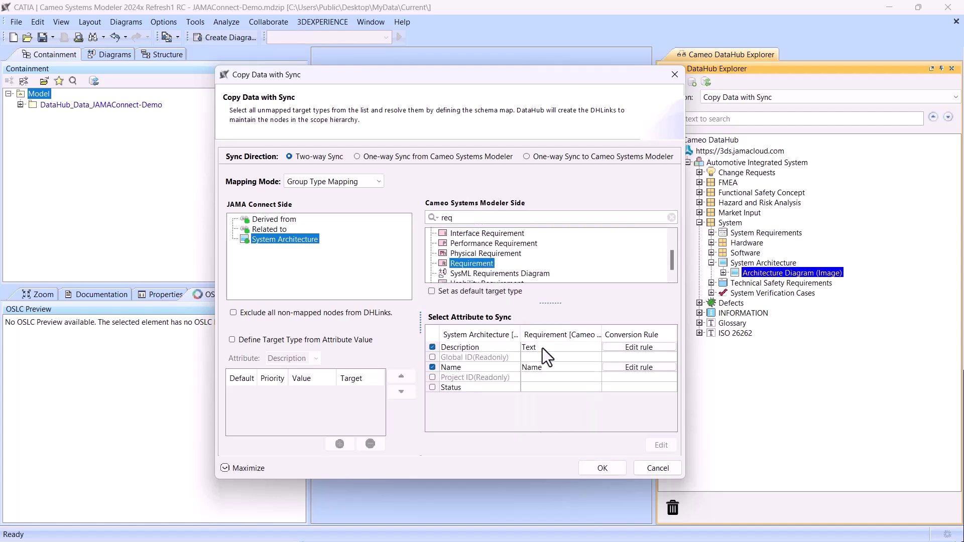
pyautogui.click(469, 292)
pyautogui.click(597, 469)
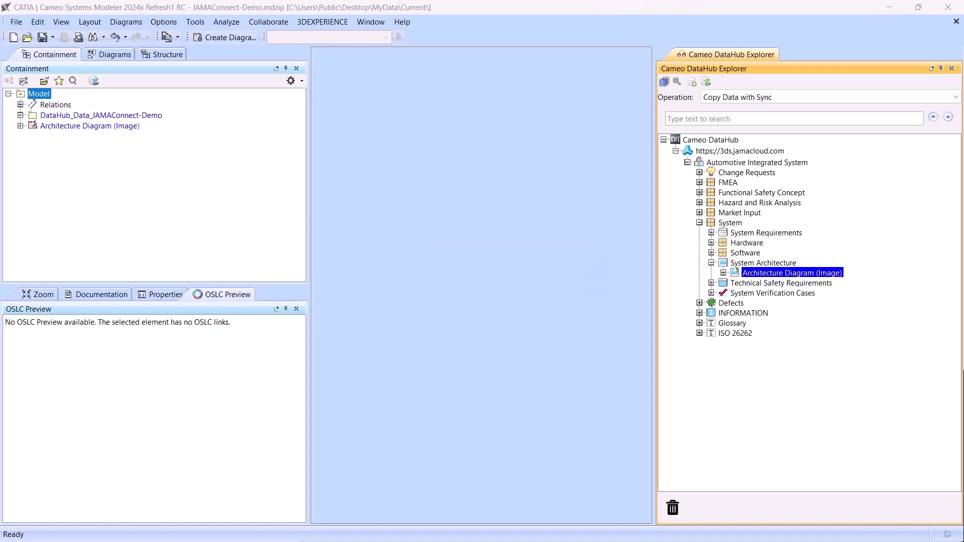
# - Review the detailed synchronization status in the Copy Data with Sync summary and close it
pyautogui.click(656, 268)
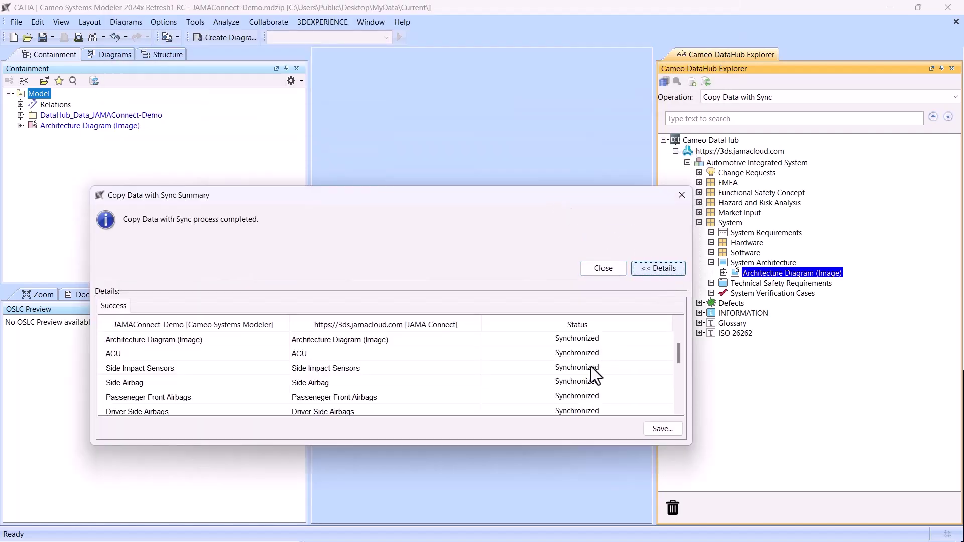
pyautogui.scroll(-5, 591, 367)
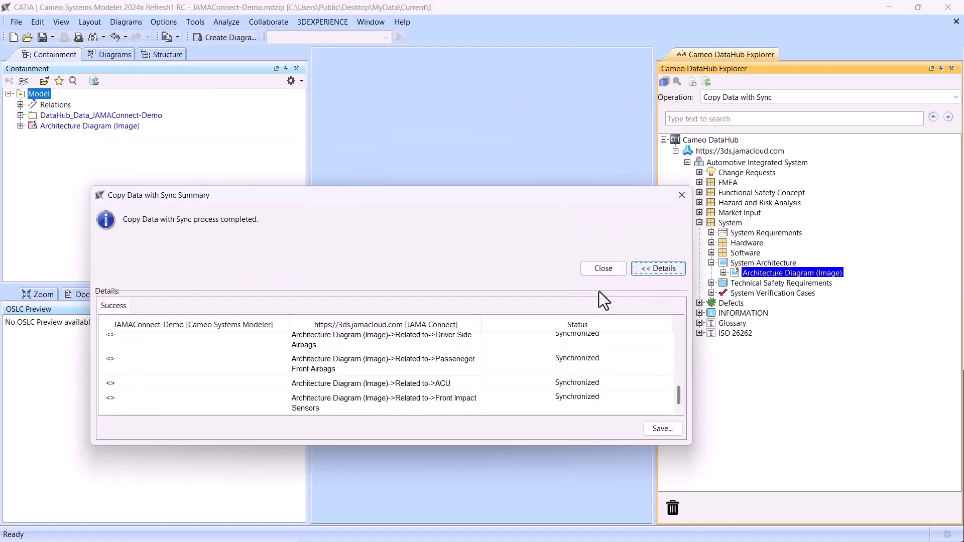
pyautogui.click(602, 269)
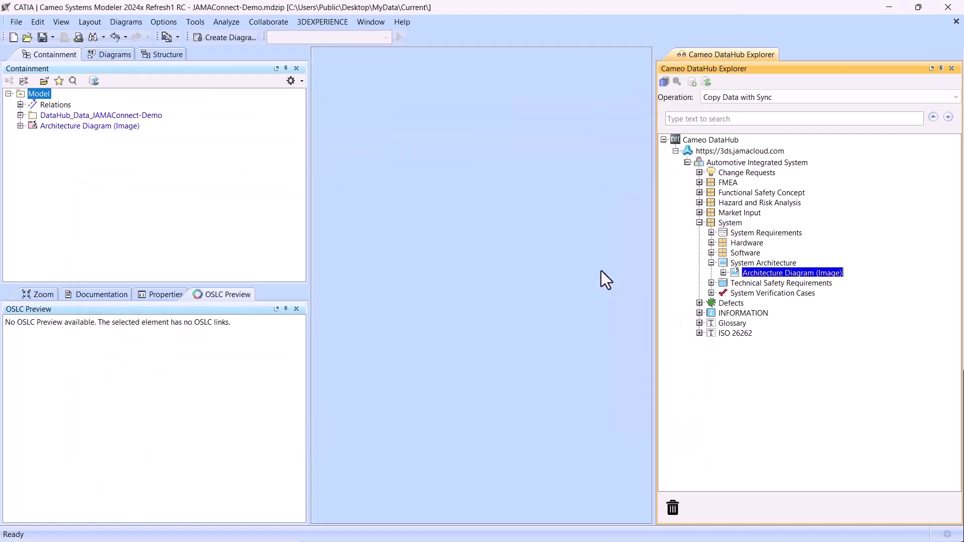
# - Expand the copied Architecture Diagram (Image) requirement in the containment tree and save the project
pyautogui.click(21, 127)
pyautogui.click(386, 153)
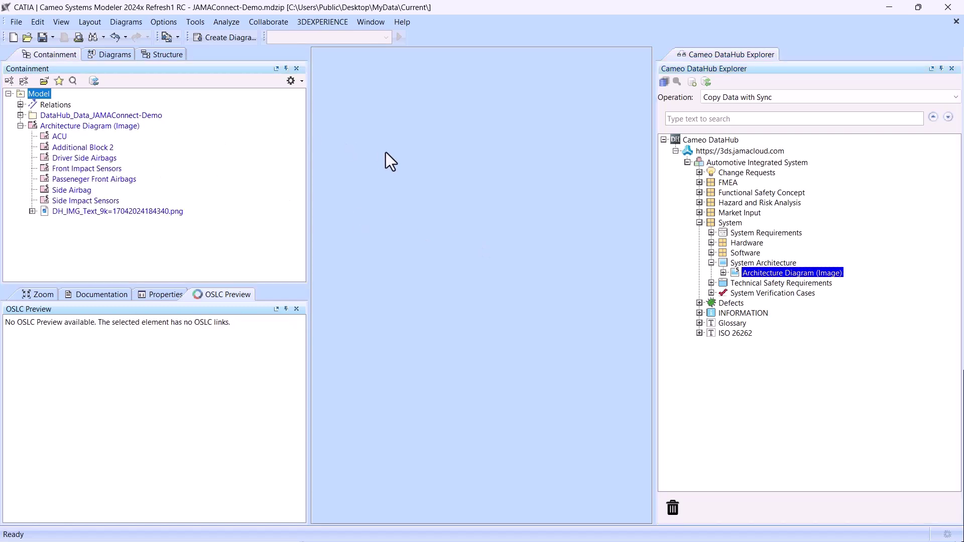
pyautogui.hotkey('ctrl', 's')
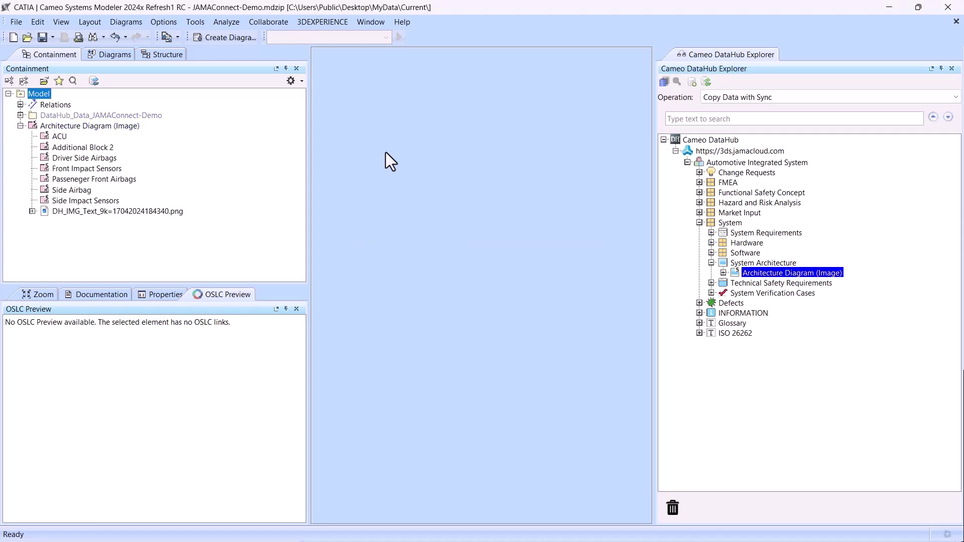
# - Narrow the containment area to widen the diagram workspace and create a Requirement Diagram under the Model package
pyautogui.moveTo(308, 144); pyautogui.dragTo(204, 141)
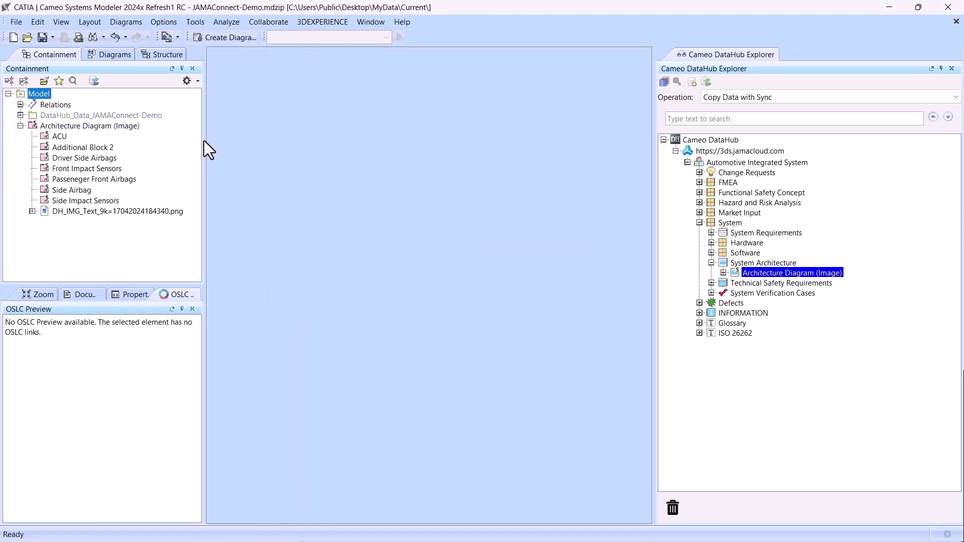
pyautogui.rightClick(38, 95)
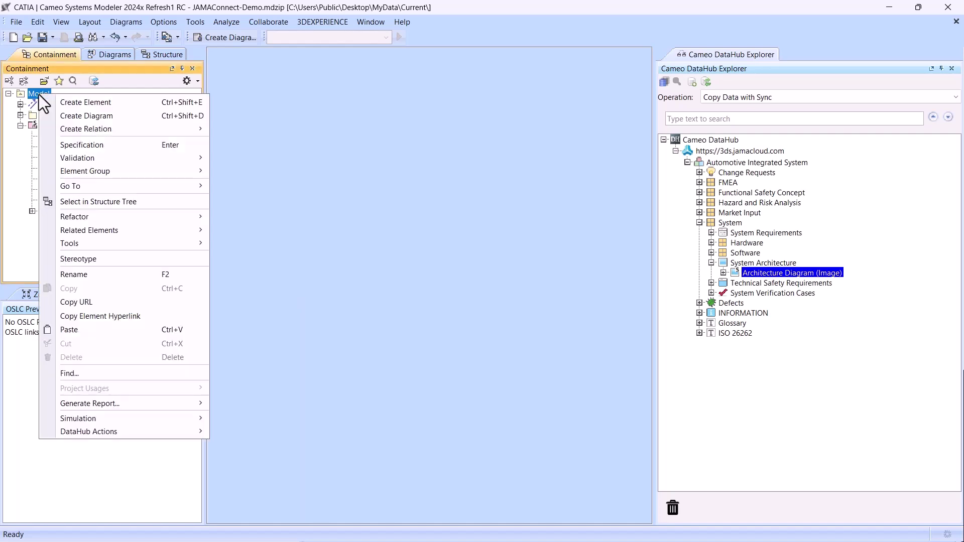
pyautogui.click(81, 117)
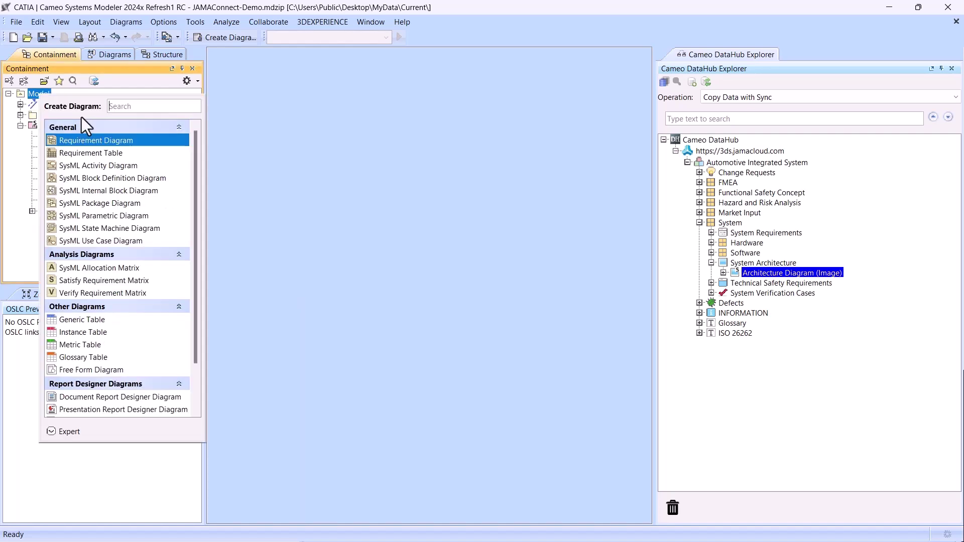
pyautogui.press('Escape')
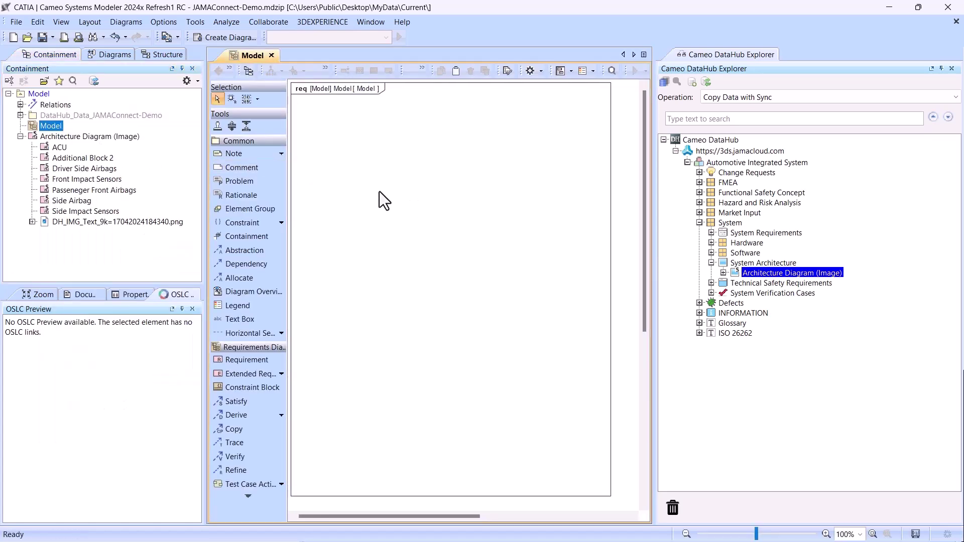
# - Place the Architecture Diagram (Image) requirement on the requirement diagram and narrow the DataHub Explorer to enlarge the diagram area
pyautogui.moveTo(75, 137); pyautogui.dragTo(400, 149)
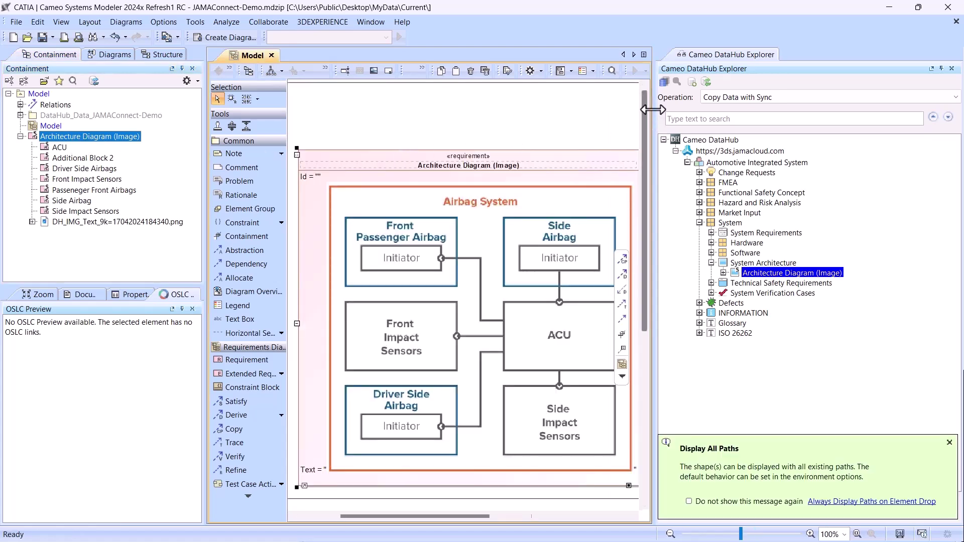
pyautogui.moveTo(654, 112); pyautogui.dragTo(822, 118)
pyautogui.scroll(-2, 822, 117)
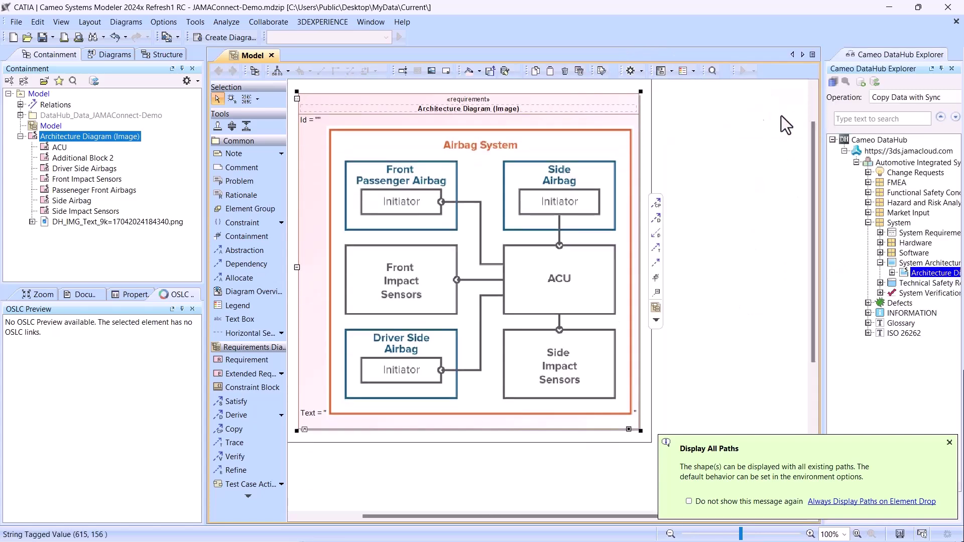
# - Display the elements related to the Architecture Diagram (Image) symbol through DeriveReqt, in both directions, across the whole project at depth 1
pyautogui.rightClick(505, 103)
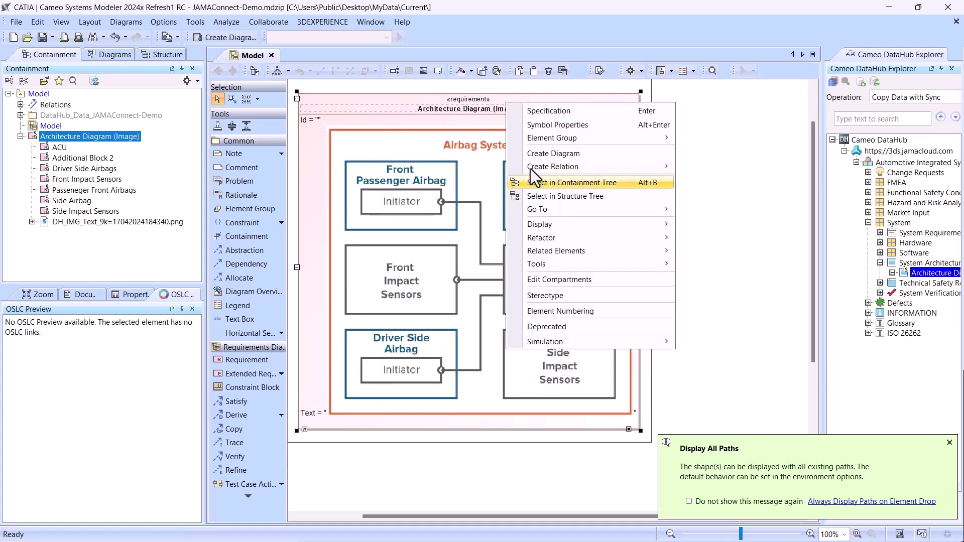
pyautogui.moveTo(551, 225)
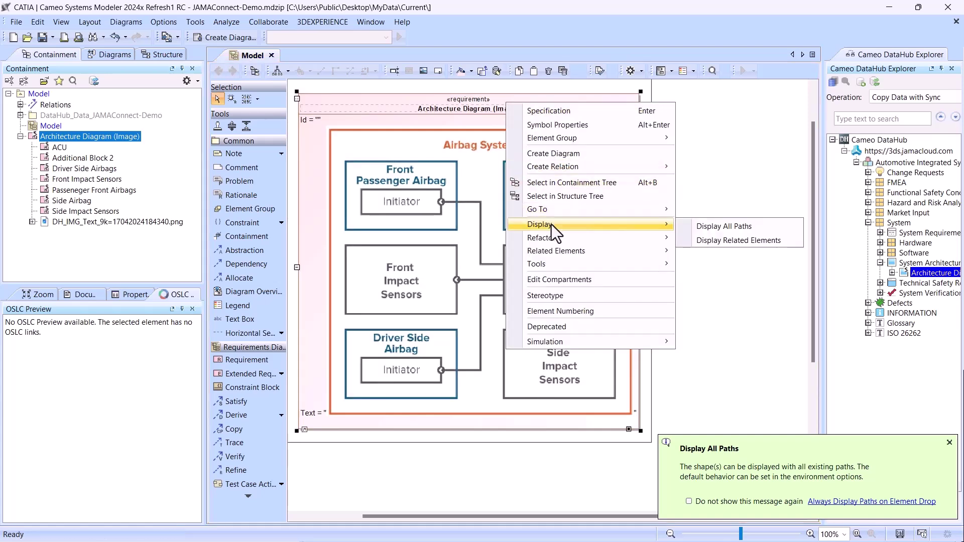
pyautogui.click(716, 241)
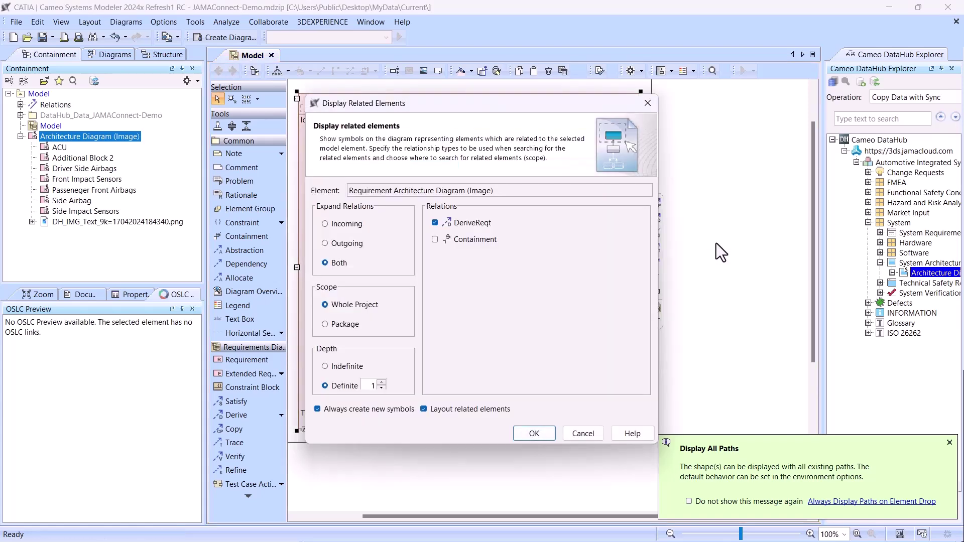
pyautogui.click(535, 435)
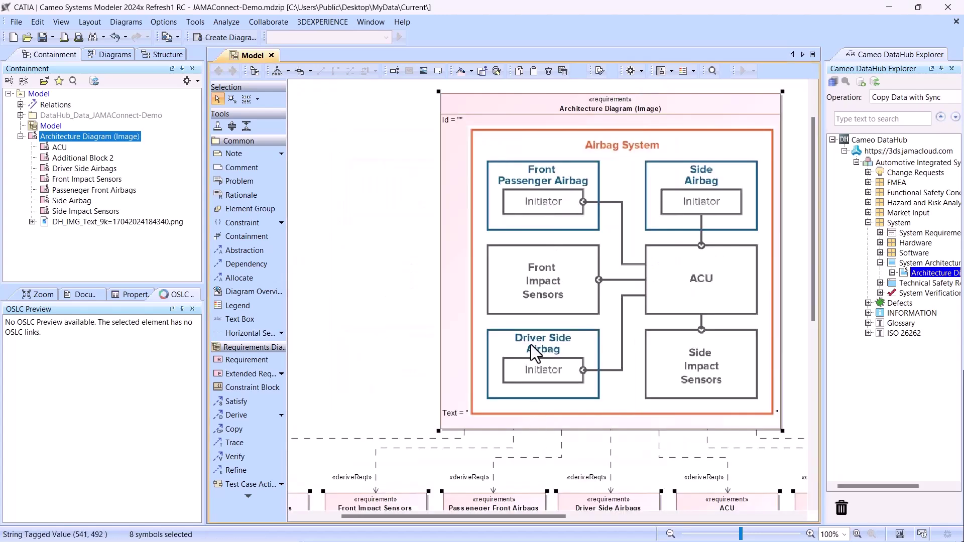
pyautogui.keyDown('ctrl'); pyautogui.scroll(-1, 531, 344); pyautogui.keyUp('ctrl')
pyautogui.keyDown('ctrl'); pyautogui.scroll(-1, 532, 345); pyautogui.keyUp('ctrl')
pyautogui.click(483, 448)
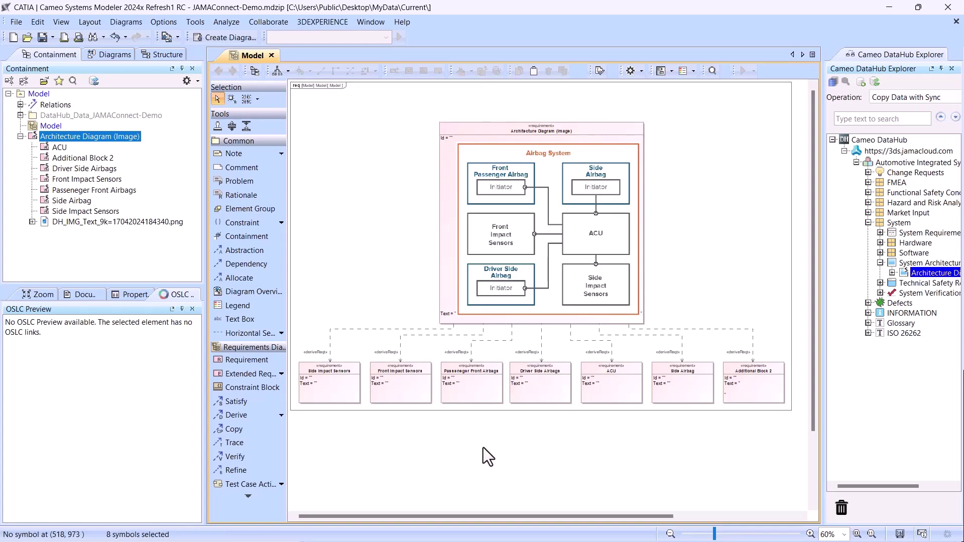
# - Create a new Requirement named Additional Block under Architecture Diagram (Image) in the containment tree
pyautogui.rightClick(76, 140)
pyautogui.click(126, 149)
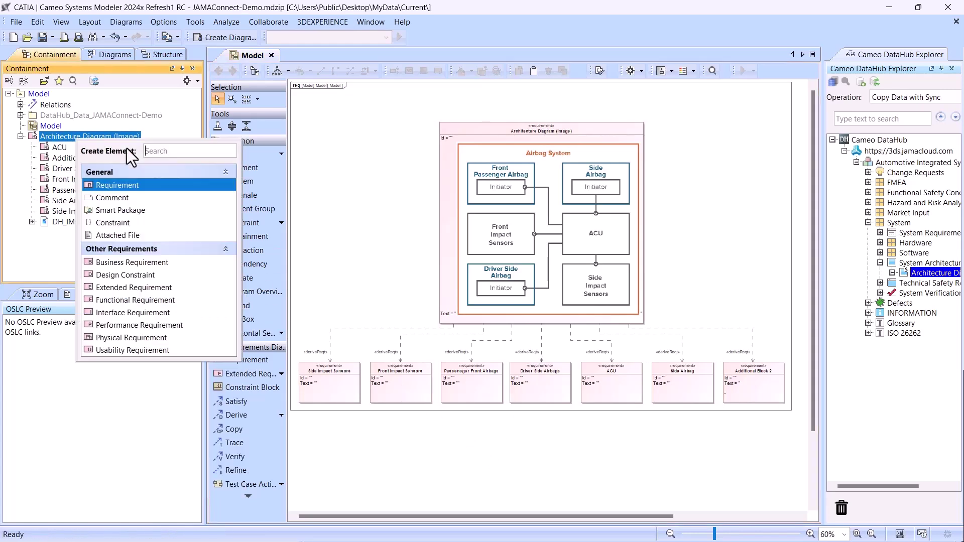
pyautogui.click(104, 189)
pyautogui.write('Additional')
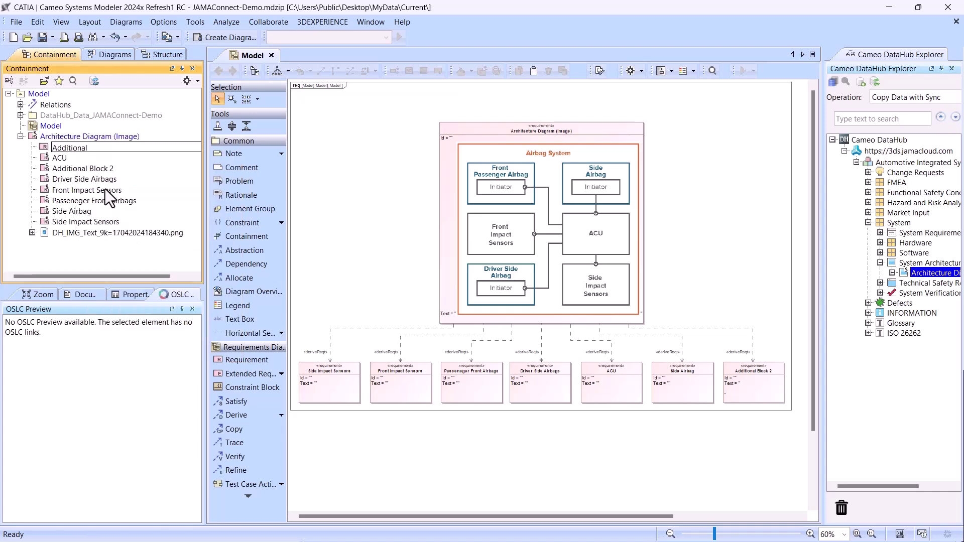
pyautogui.write(' Block')
pyautogui.press('Return')
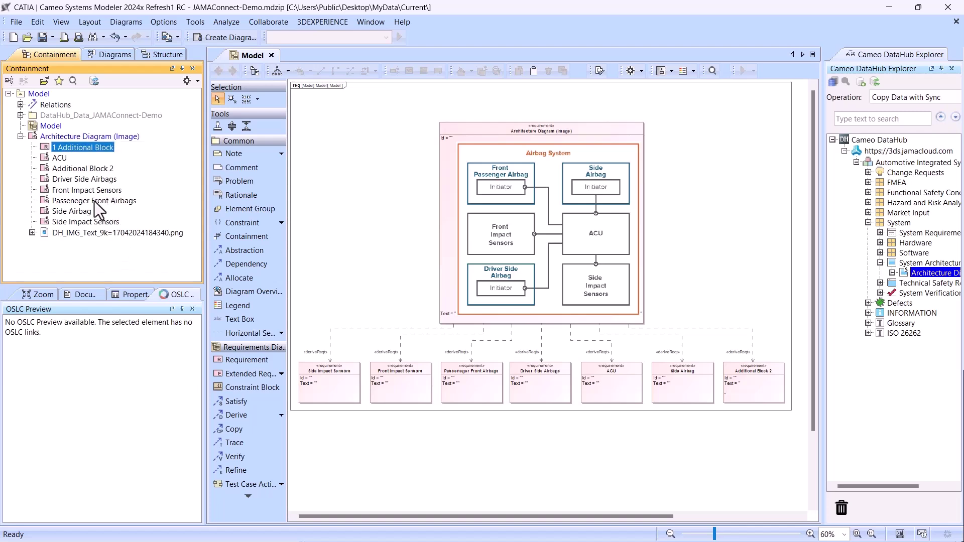
# - Place Additional Block beside Architecture Diagram (Image) on the diagram, link the two with a derive relation, and save the project
pyautogui.moveTo(309, 190); pyautogui.dragTo(324, 178)
pyautogui.click(484, 127)
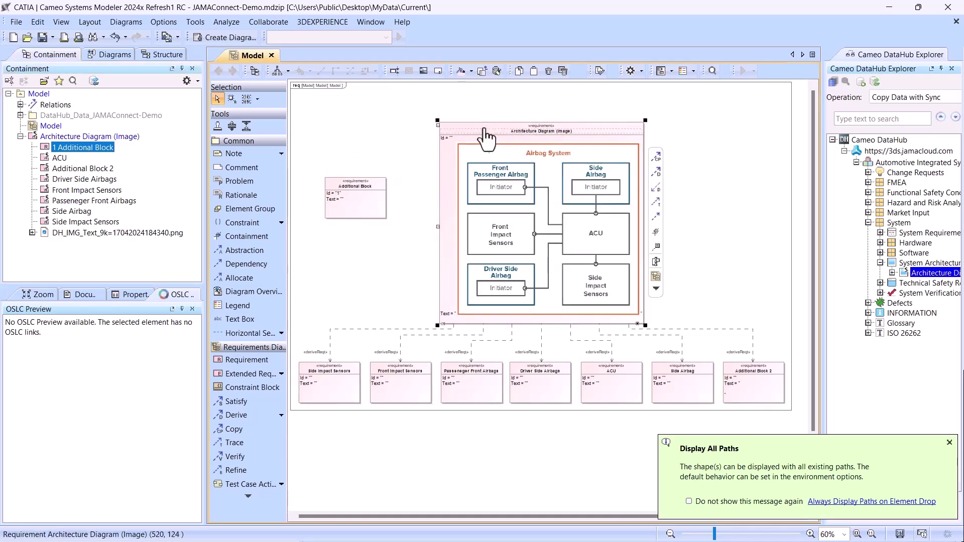
pyautogui.click(657, 173)
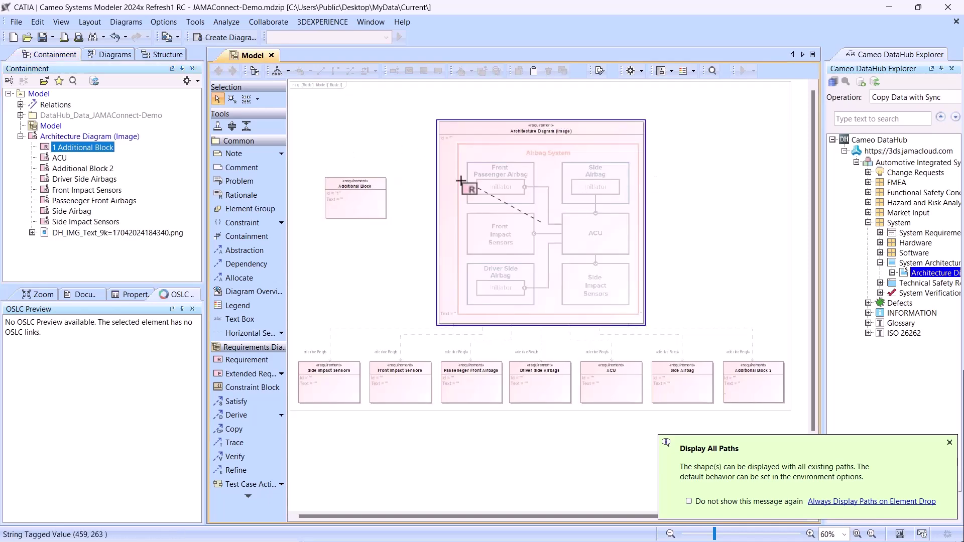
pyautogui.click(372, 184)
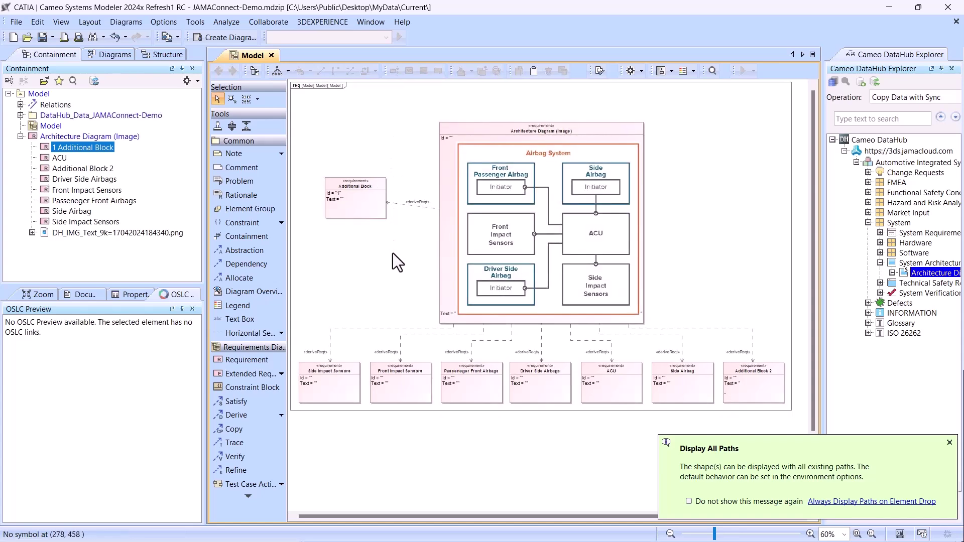
pyautogui.hotkey('ctrl', 's')
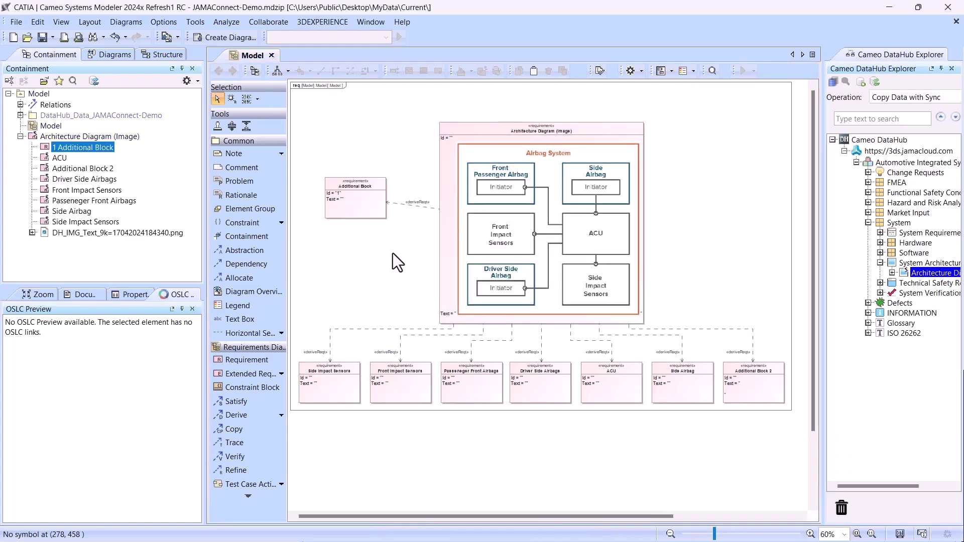
# - Copy the Model diagram into JAMA's System Architecture with two-way sync, mapping Diagram to Text and Documentation to Description
pyautogui.click(52, 126)
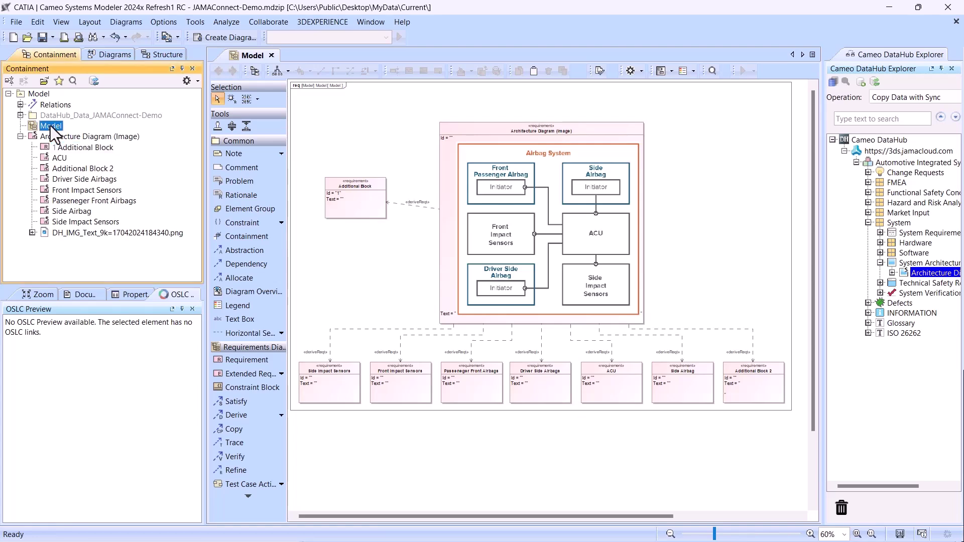
pyautogui.moveTo(50, 126); pyautogui.dragTo(915, 261)
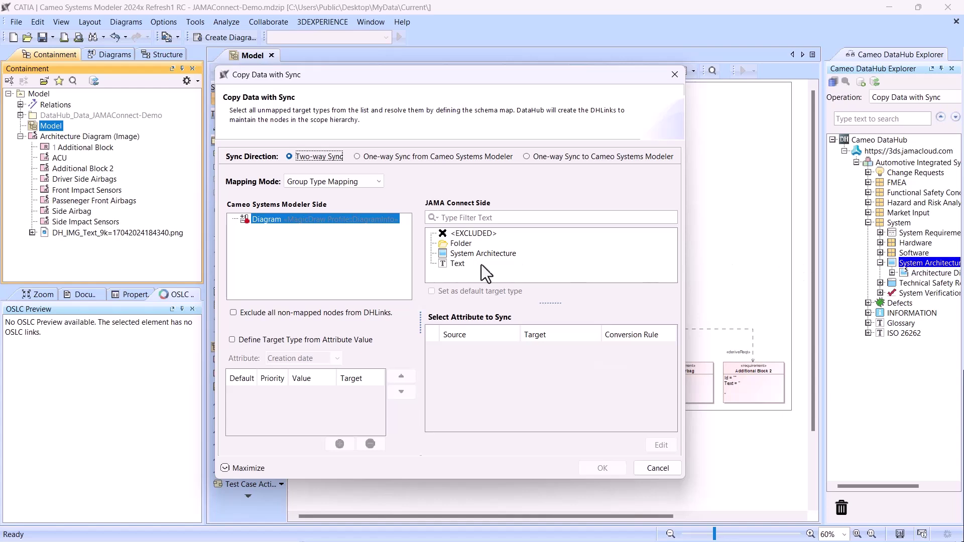
pyautogui.click(454, 263)
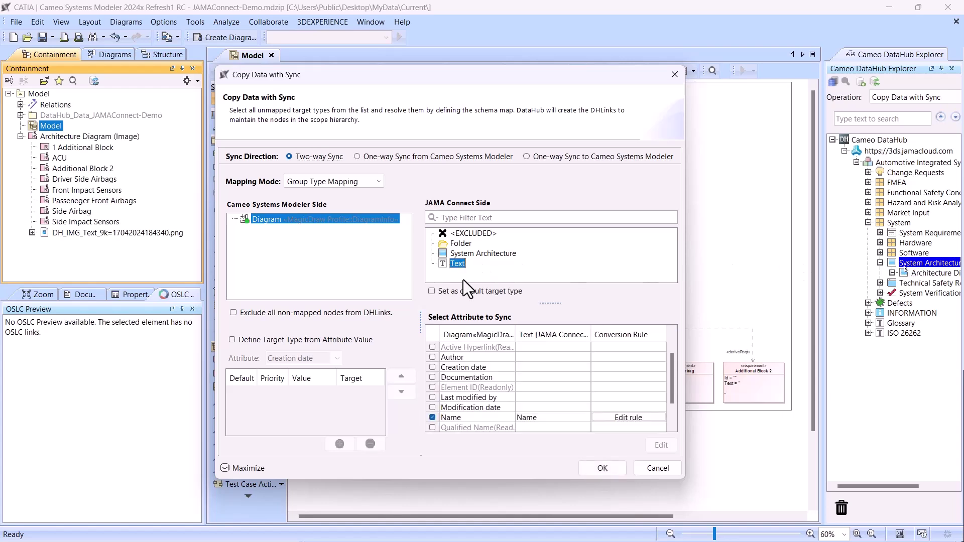
pyautogui.click(544, 378)
pyautogui.press('Return')
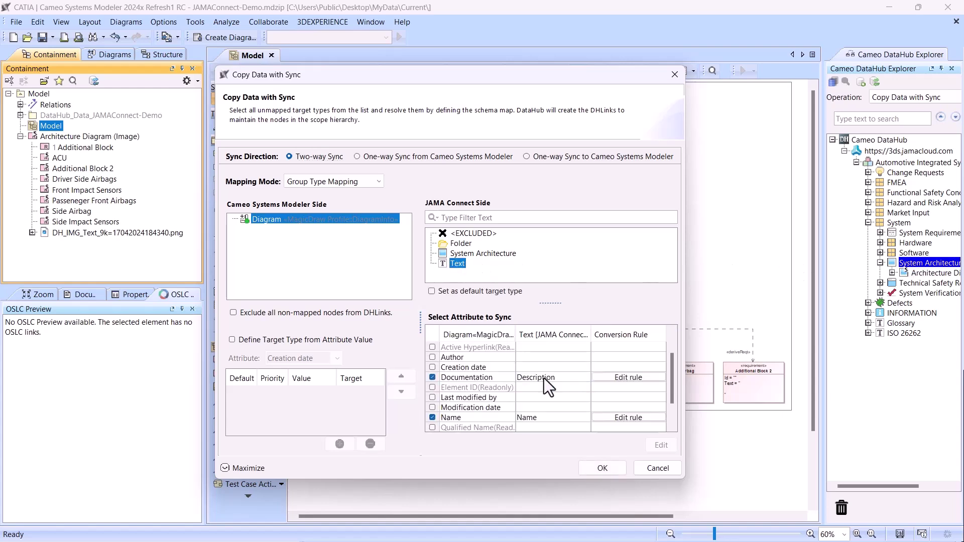
pyautogui.click(603, 468)
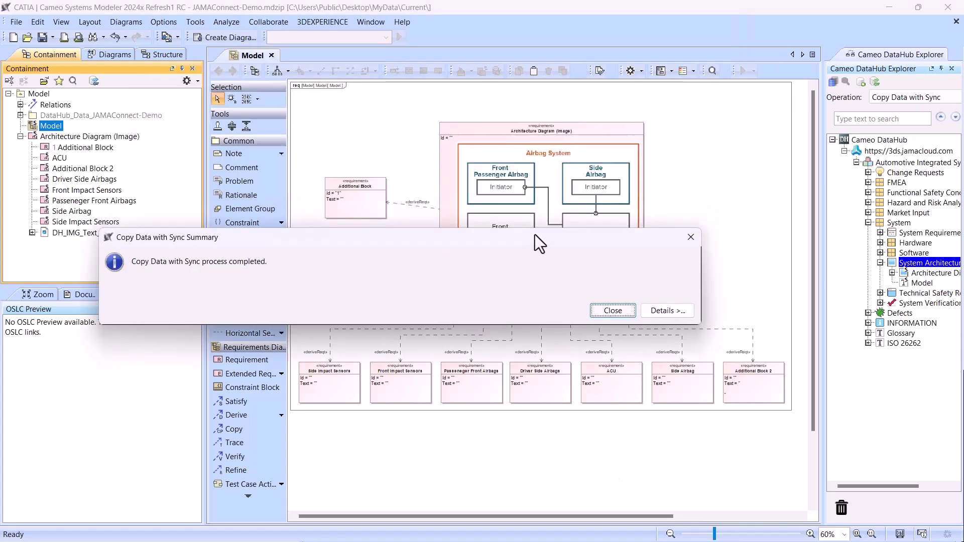
pyautogui.click(626, 308)
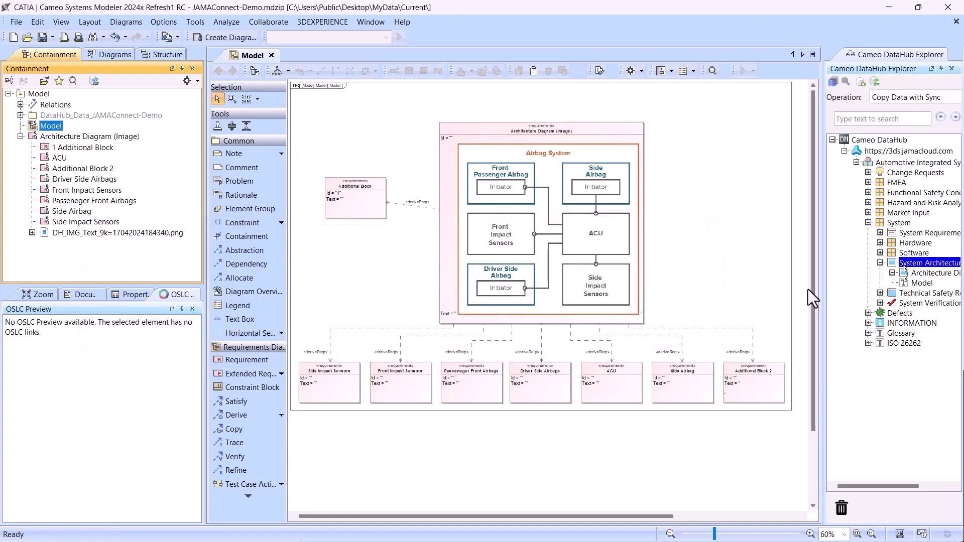
# - Widen the DataHub Explorer and synchronize Architecture Diagram (Image) to JAMA, mapping the new DeriveReqt link to Derived from
pyautogui.moveTo(814, 285); pyautogui.dragTo(719, 285)
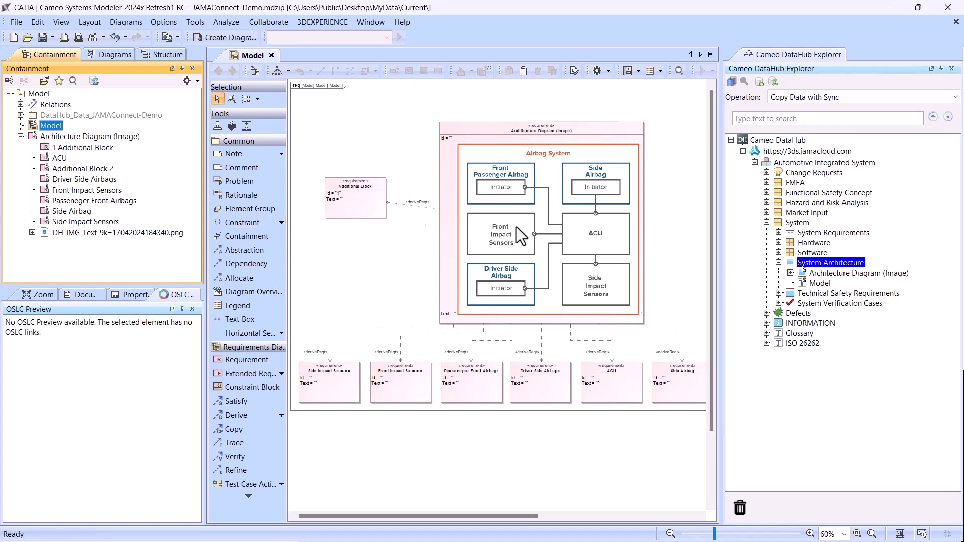
pyautogui.click(68, 137)
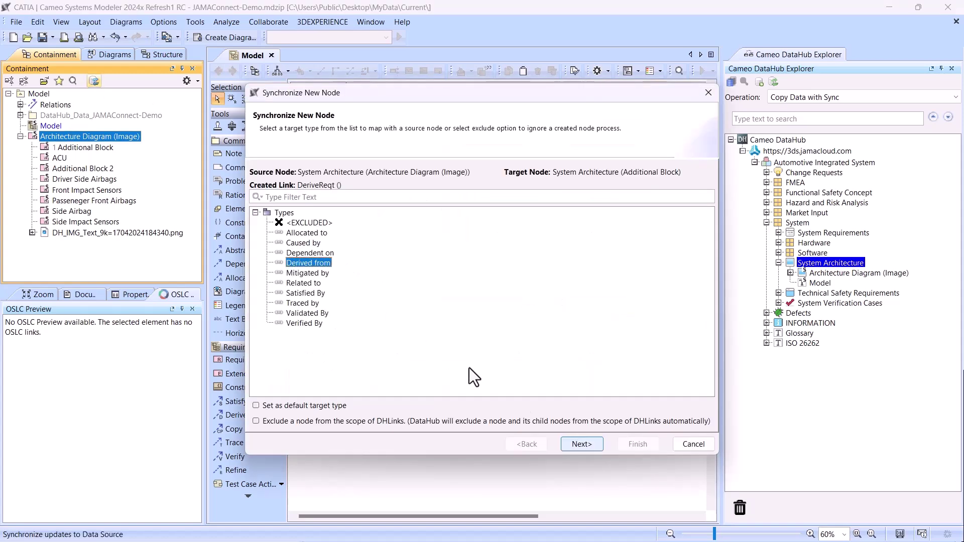
pyautogui.click(582, 444)
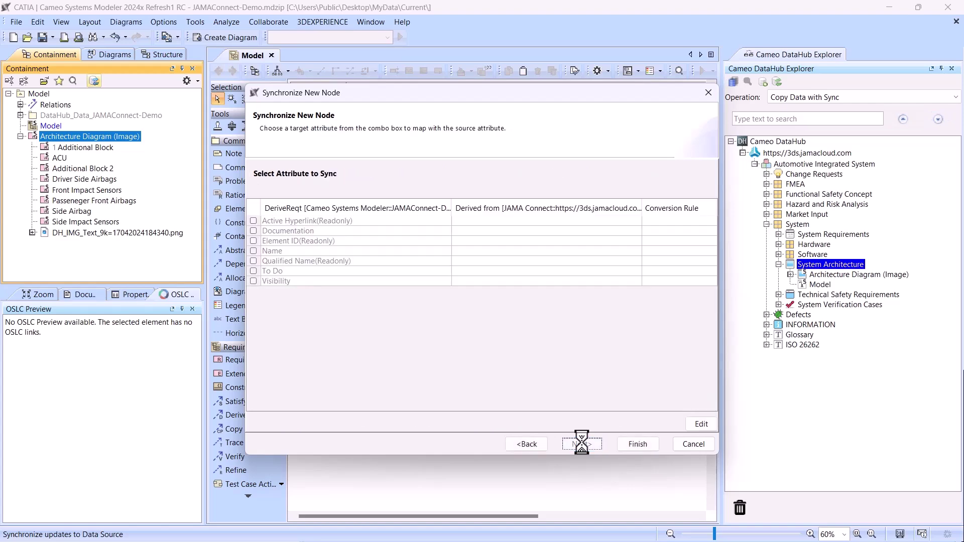
pyautogui.click(644, 445)
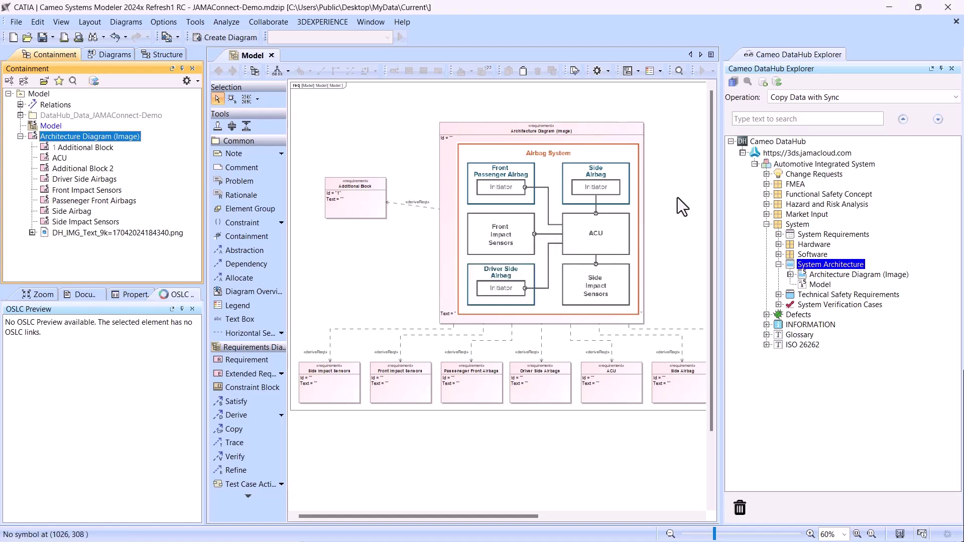
# - Expand Architecture Diagram (Image) in the DataHub Explorer and inspect its Derived from links to Additional Block and Additional Block 2
pyautogui.click(790, 275)
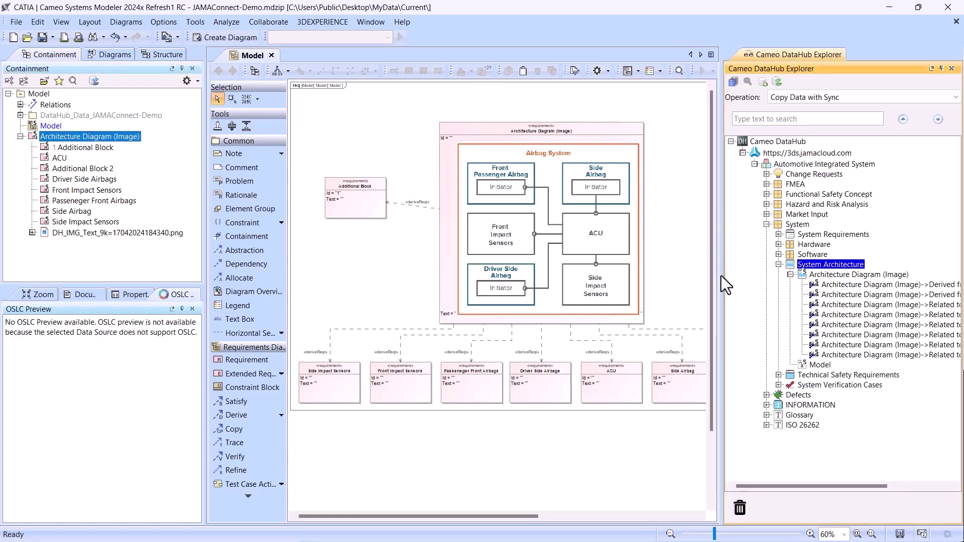
pyautogui.moveTo(721, 276); pyautogui.dragTo(625, 278)
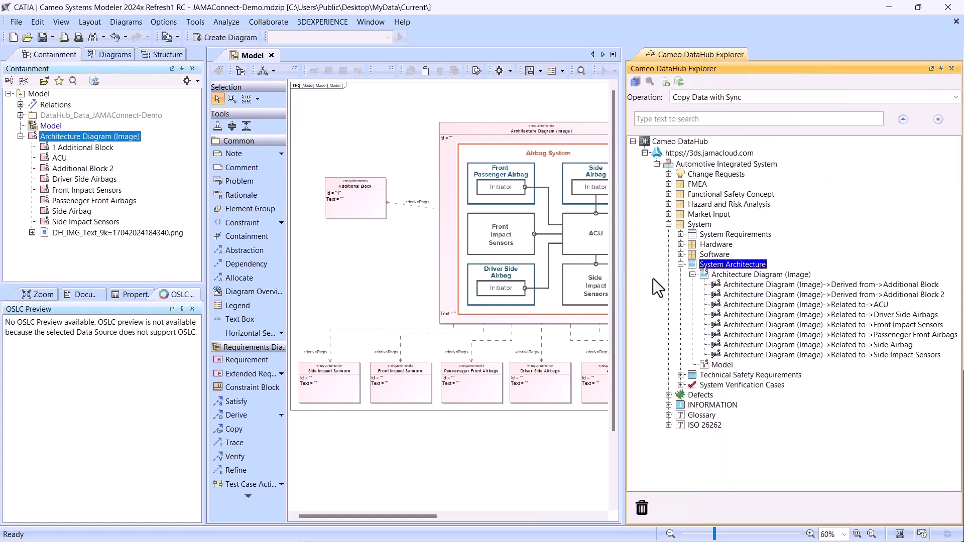
pyautogui.click(742, 297)
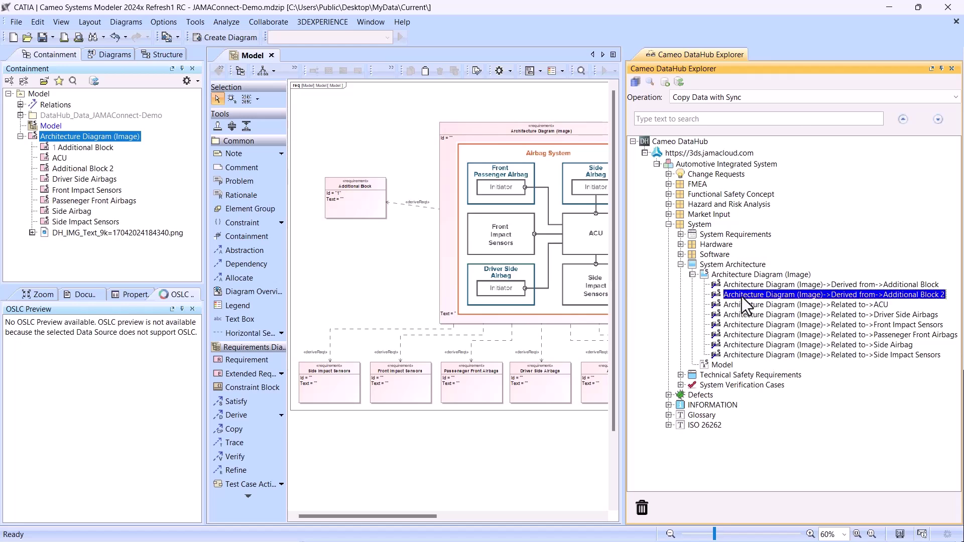
pyautogui.click(740, 286)
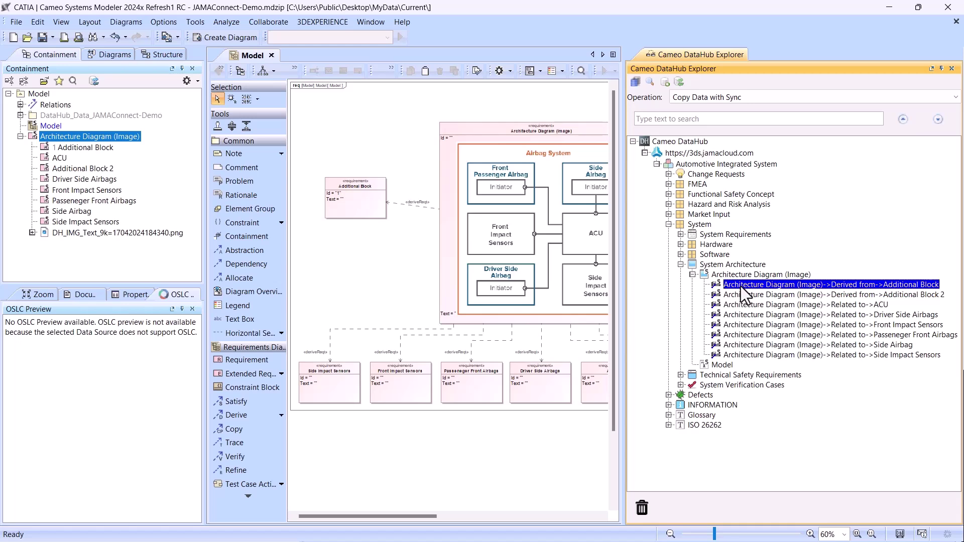
pyautogui.doubleClick(740, 286)
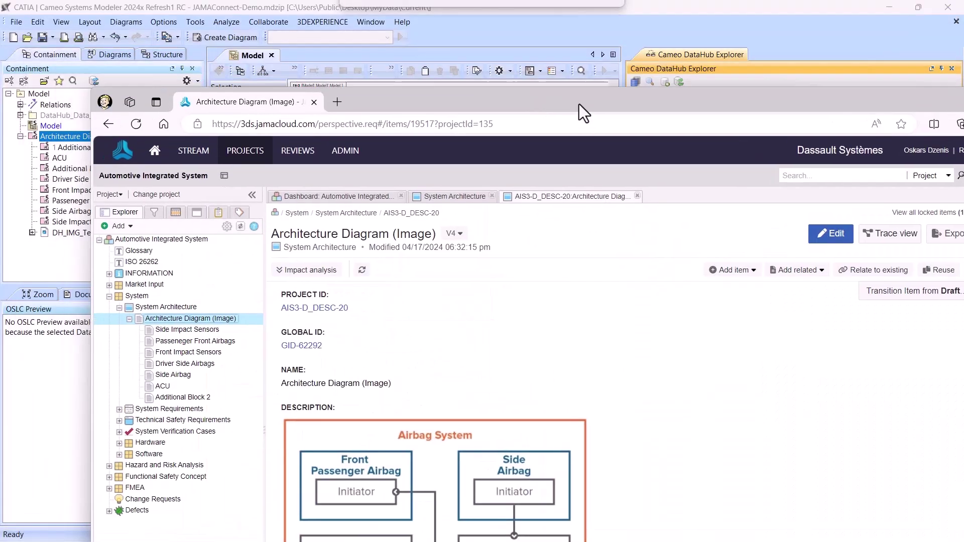
# - Switch to JAMA Connect in the browser, show the System Architecture set, and refresh the project explorer
pyautogui.moveTo(580, 104); pyautogui.dragTo(534, 38)
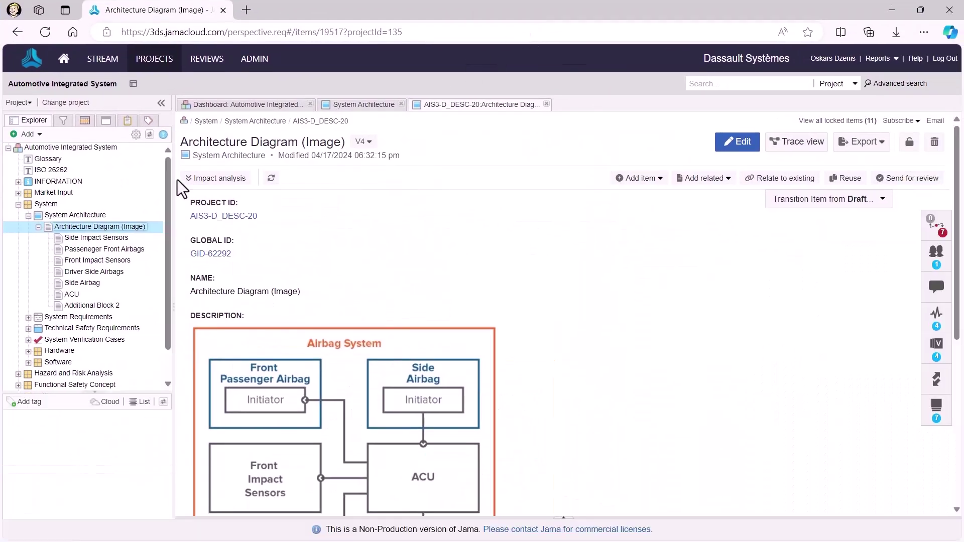
pyautogui.click(62, 216)
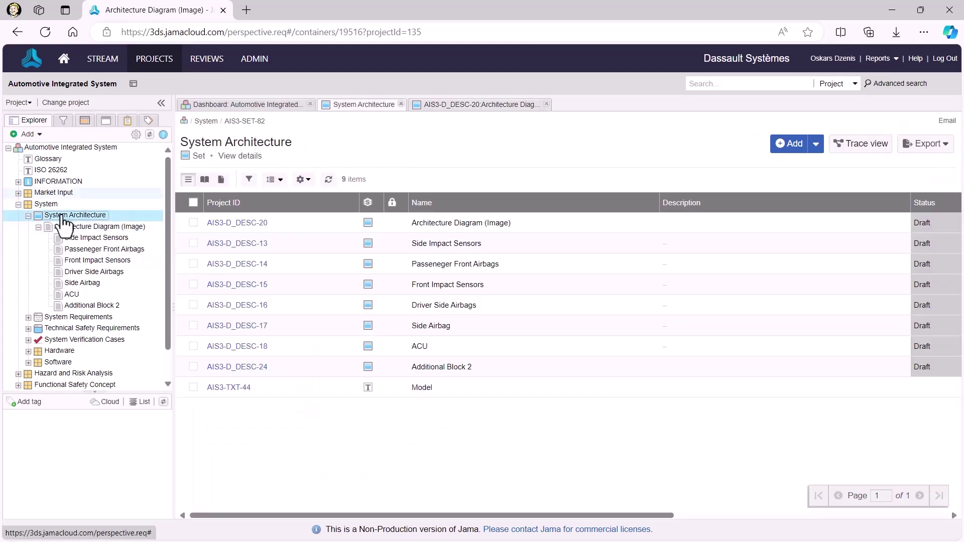
pyautogui.click(149, 134)
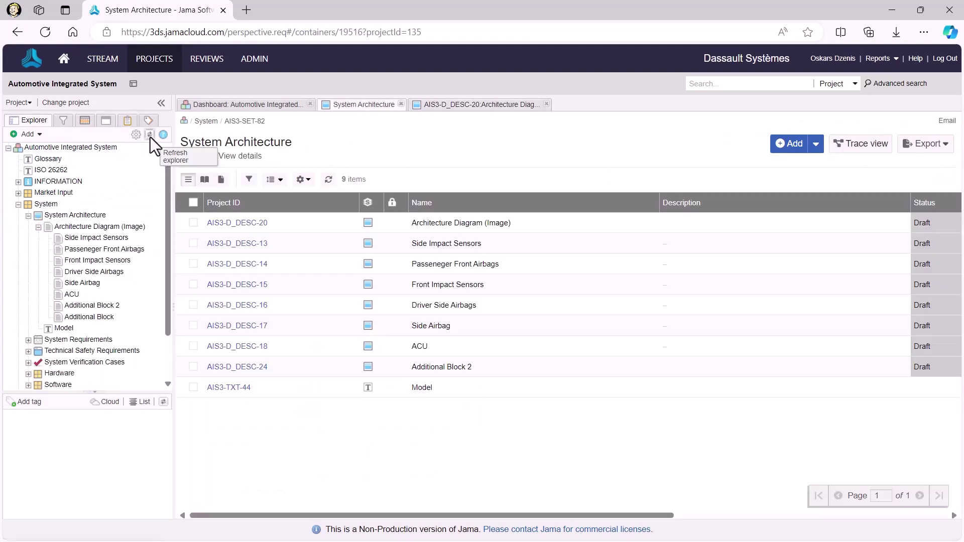
# - Open the Model text item under System Architecture and examine the requirement diagram image in its description
pyautogui.click(58, 329)
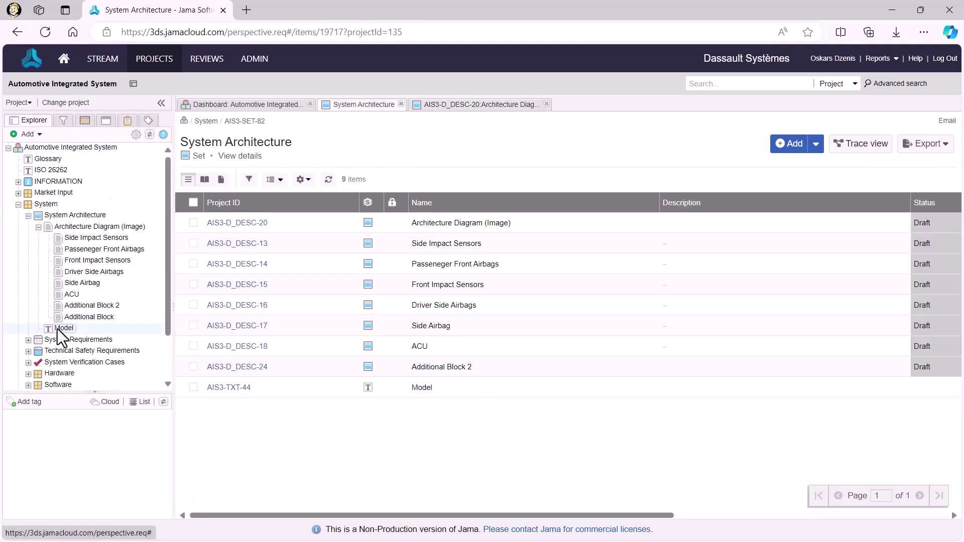
pyautogui.scroll(-7, 505, 360)
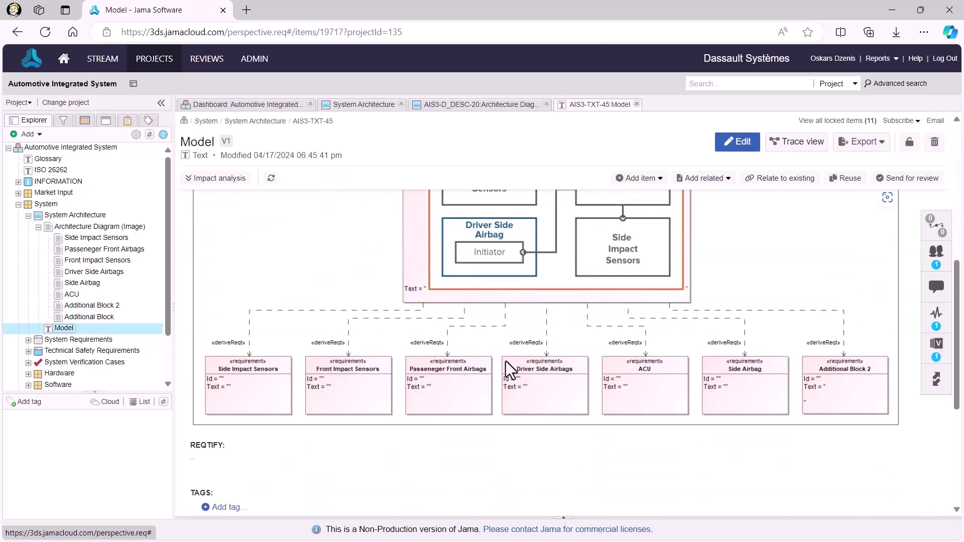
pyautogui.scroll(5, 506, 360)
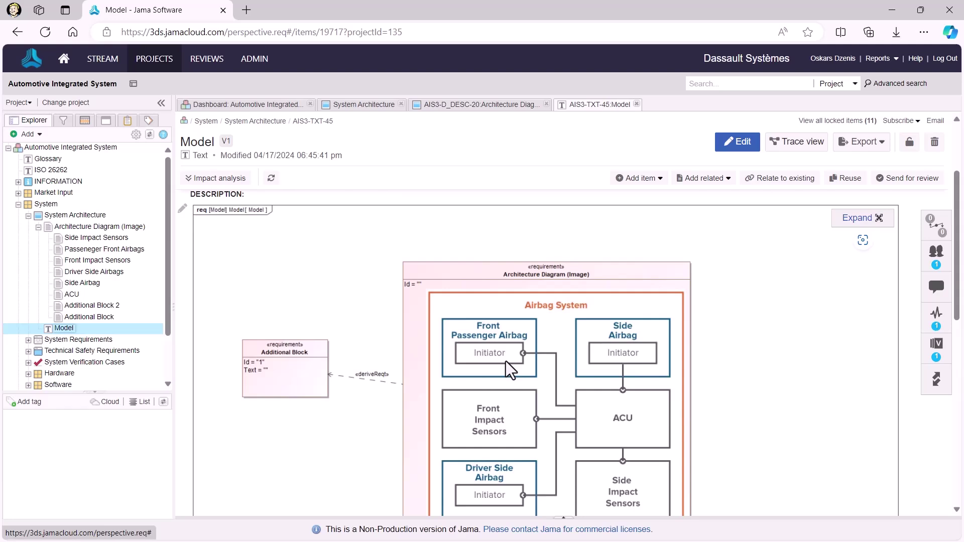
# - Switch back to Cameo Systems Modeler and start copying Market Input's Stakeholder Requirements from JAMA into the root Model with sync
pyautogui.click(893, 9)
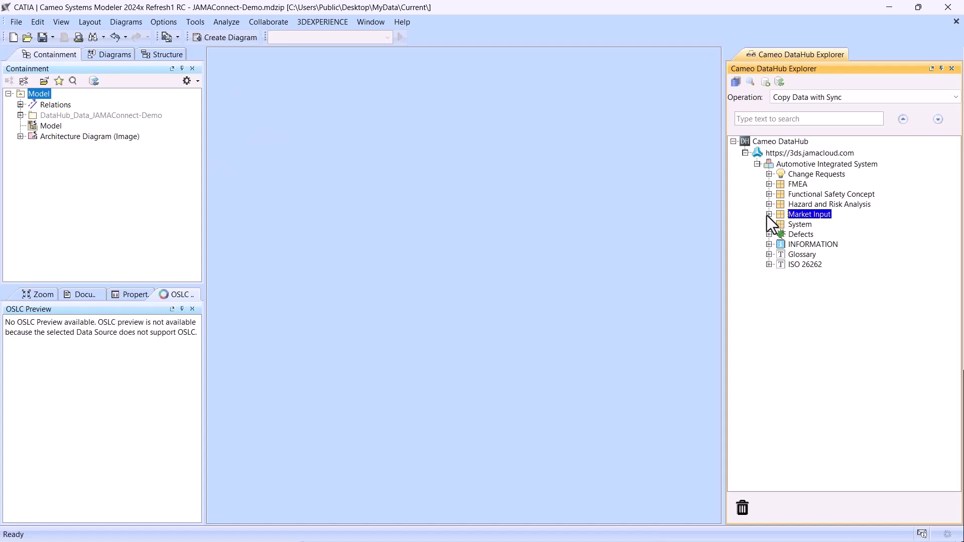
pyautogui.click(768, 215)
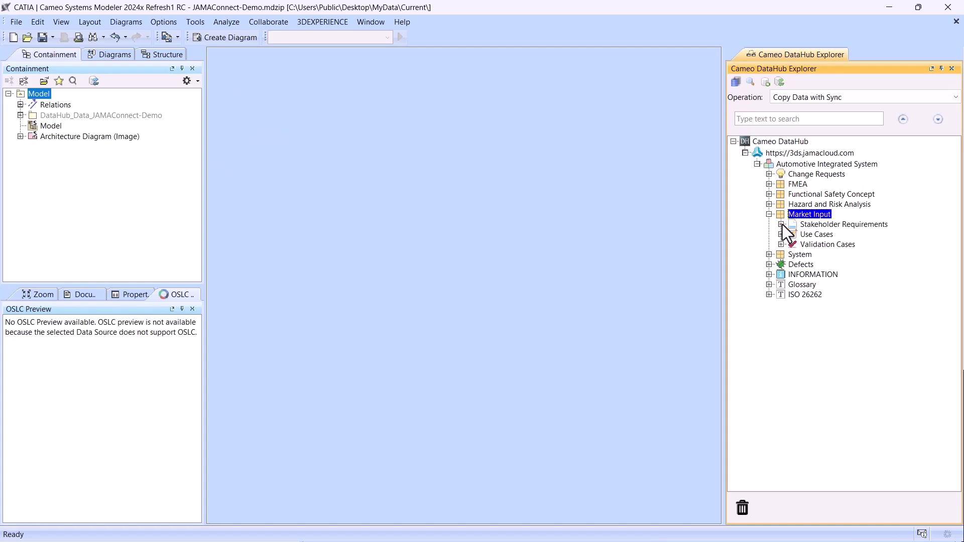
pyautogui.click(782, 225)
pyautogui.click(819, 224)
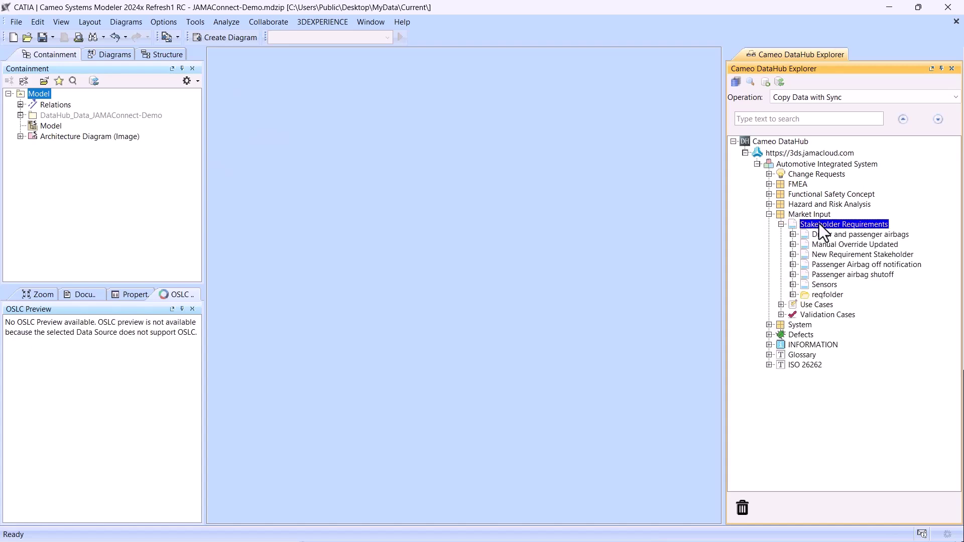
pyautogui.moveTo(819, 224); pyautogui.dragTo(37, 94)
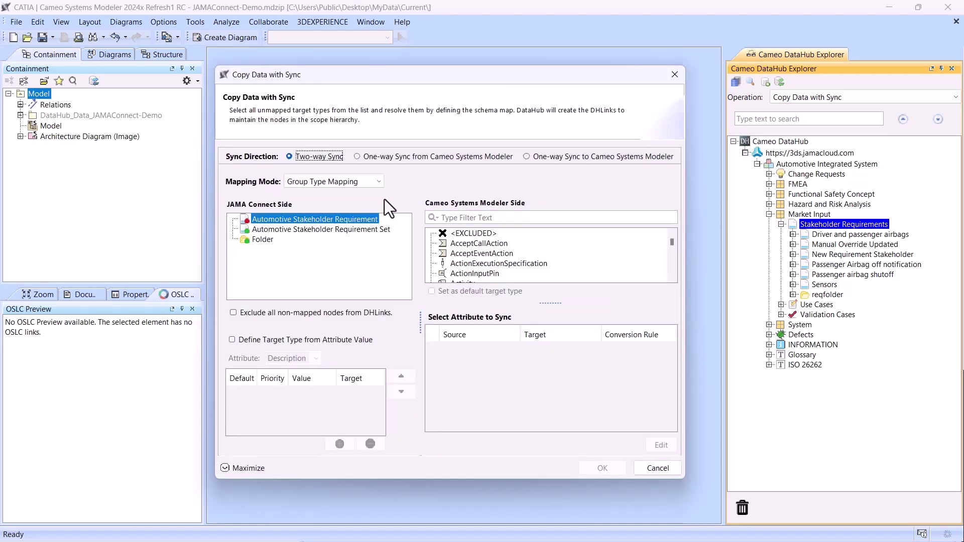
# - Map Automotive Stakeholder Requirement to Business Requirement as the default target type, and sync its Description with Text
pyautogui.click(453, 218)
pyautogui.write('re')
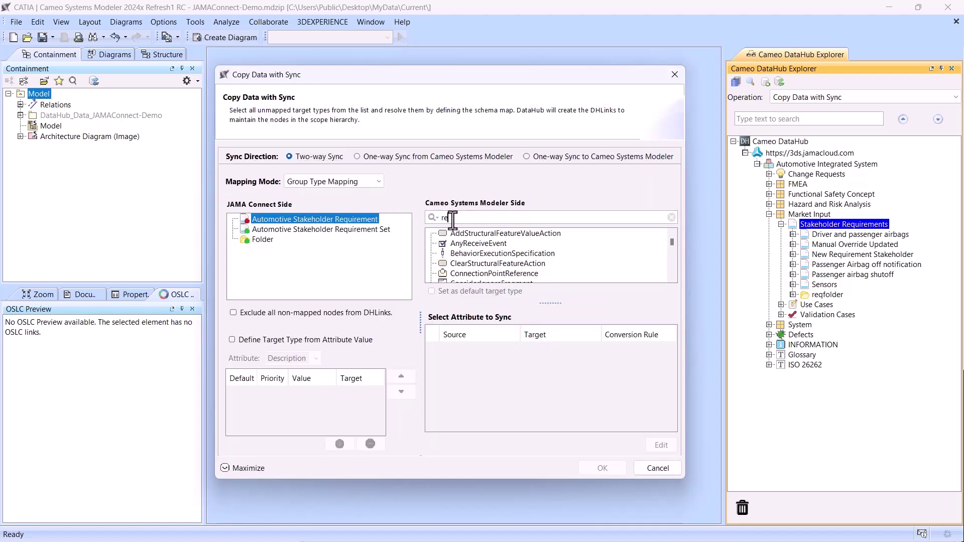
pyautogui.write('q')
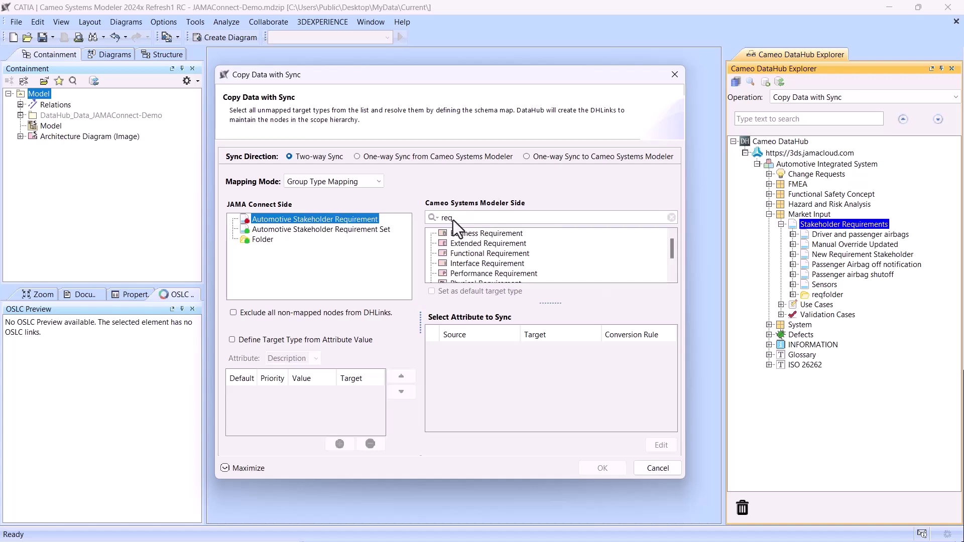
pyautogui.click(472, 235)
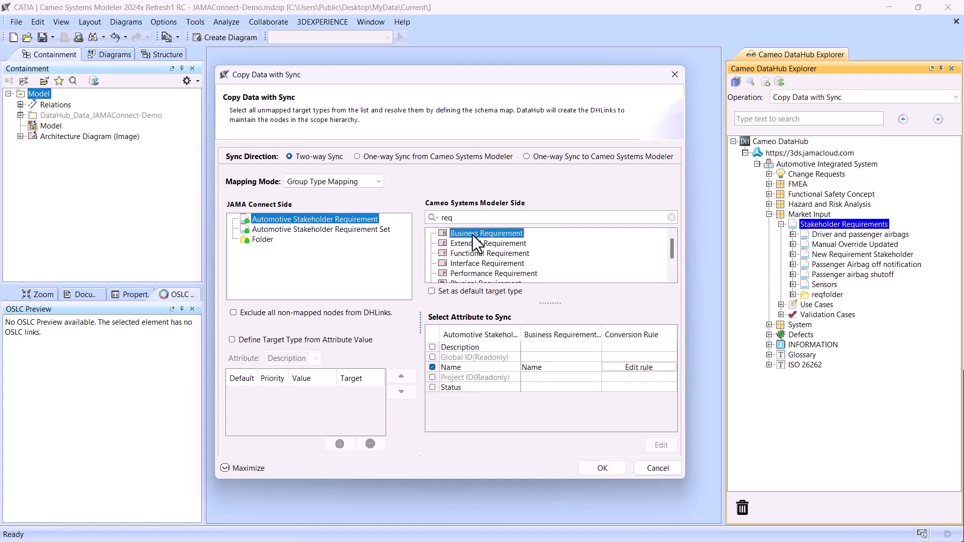
pyautogui.click(380, 231)
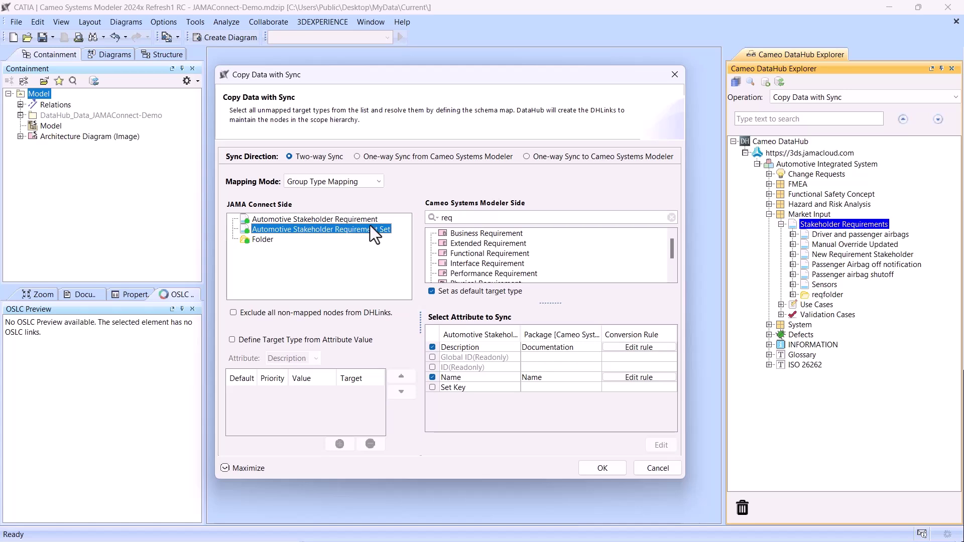
pyautogui.click(364, 221)
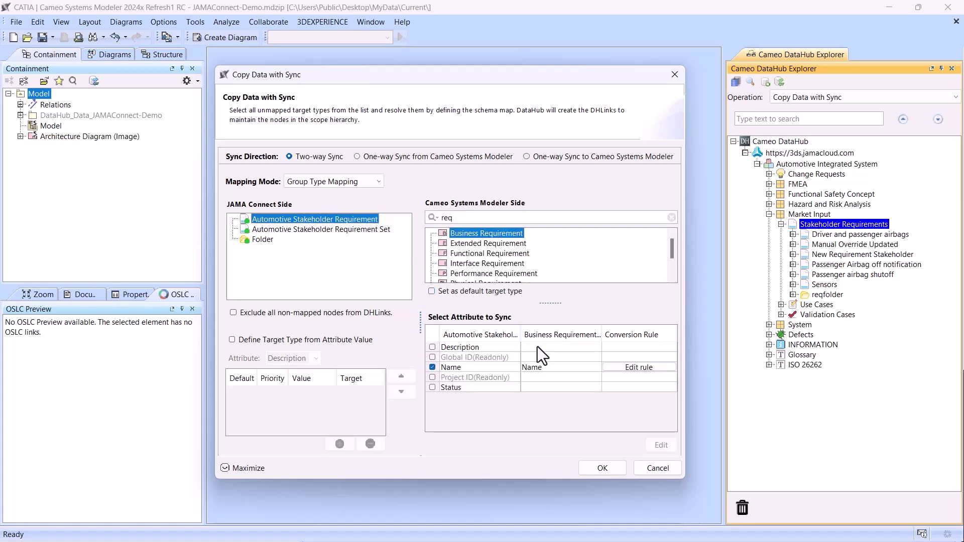
pyautogui.click(538, 346)
pyautogui.click(537, 347)
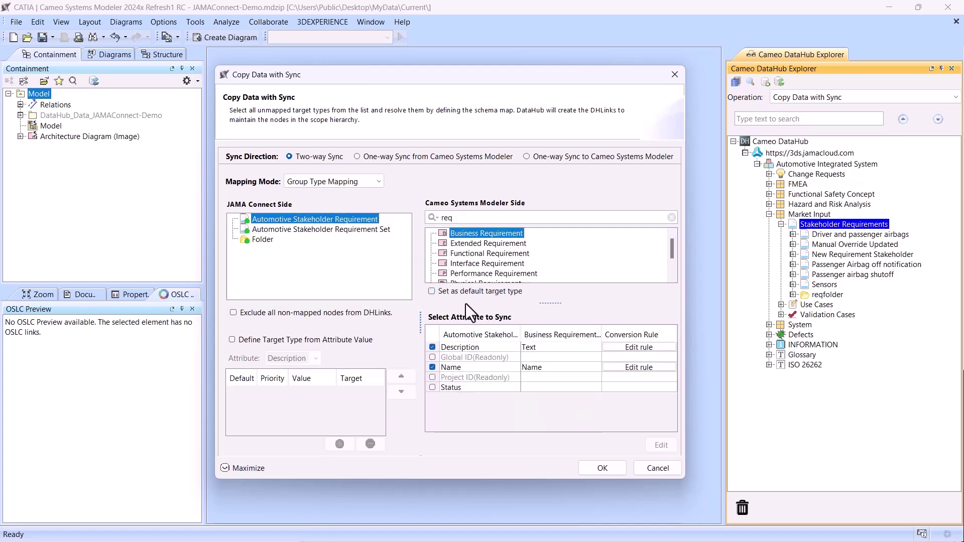
pyautogui.click(448, 292)
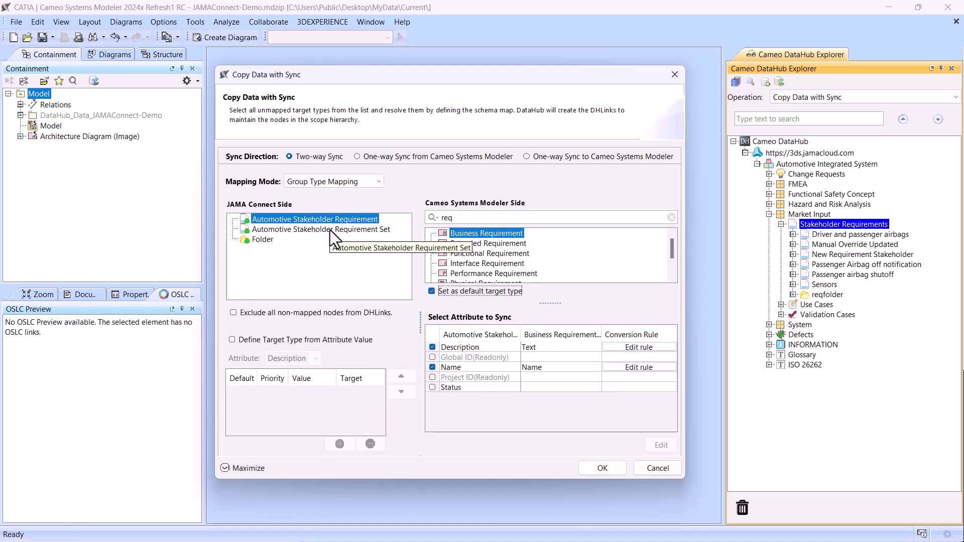
# - Check the Package mapping of Automotive Stakeholder Requirement Set and clear the Documentation target from its Description attribute
pyautogui.click(329, 230)
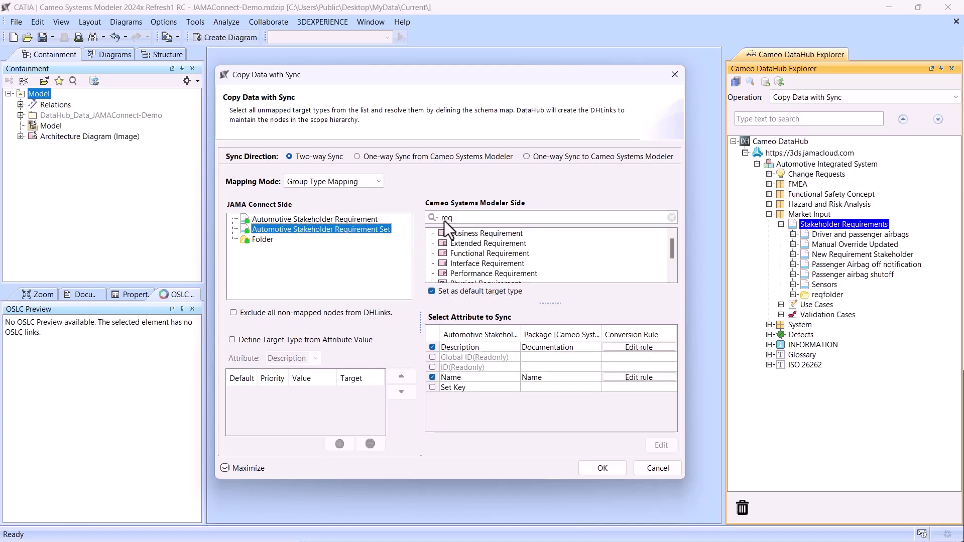
pyautogui.moveTo(461, 218); pyautogui.dragTo(433, 218)
pyautogui.write('pac')
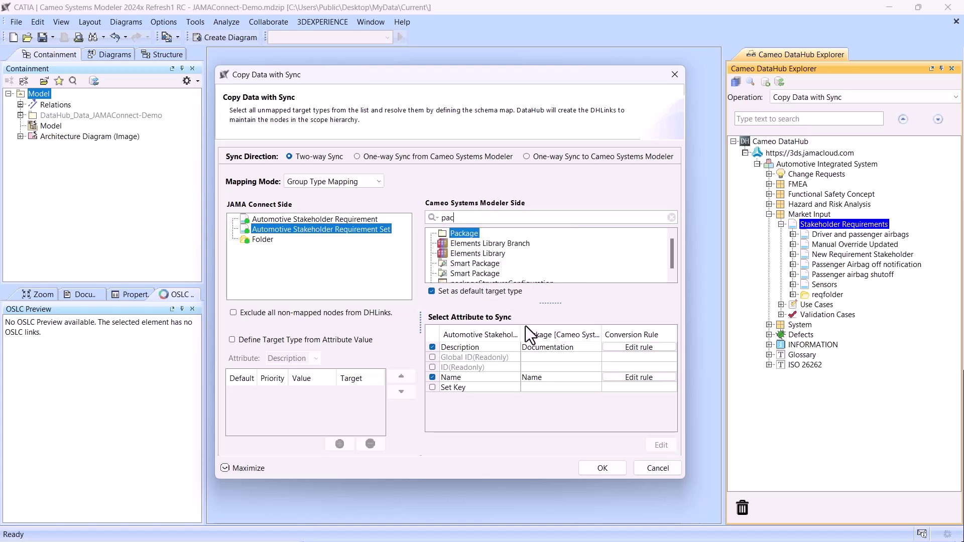
pyautogui.click(546, 348)
pyautogui.scroll(1, 543, 360)
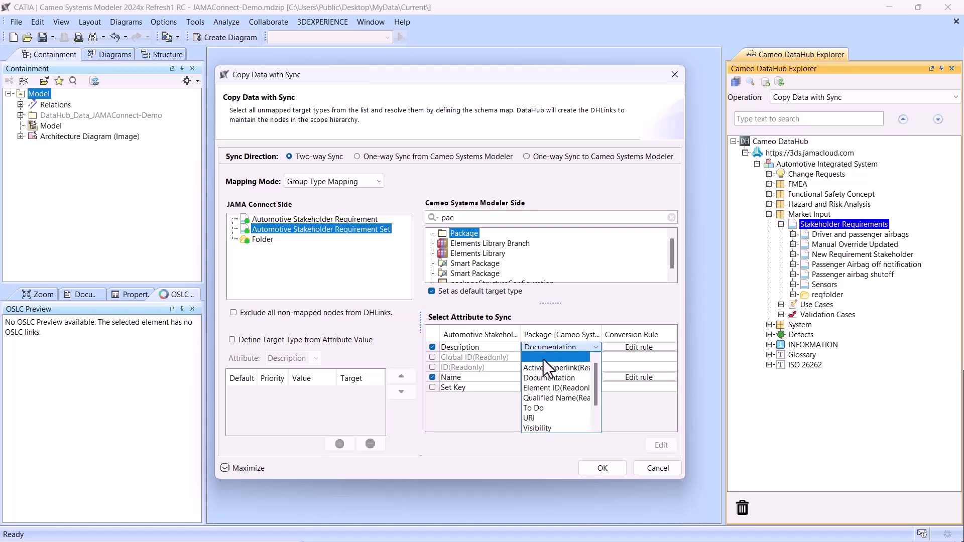
pyautogui.click(544, 359)
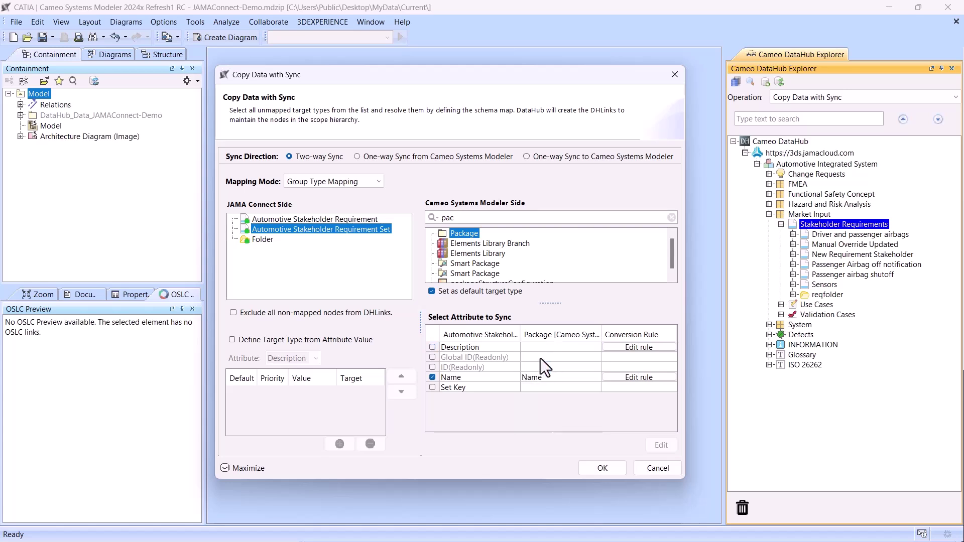
# - Clear the Documentation target from Folder's Description attribute and run the two-way Copy Data with Sync
pyautogui.click(265, 240)
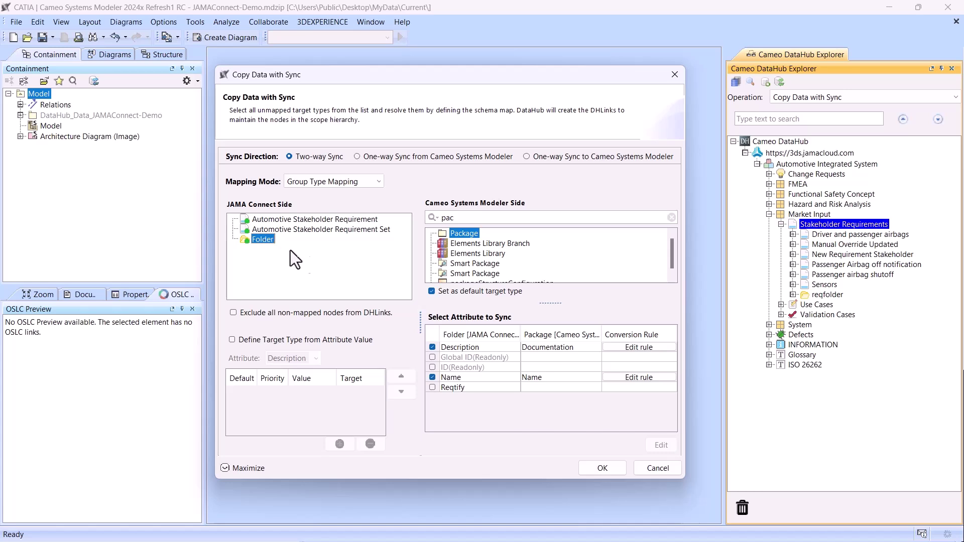
pyautogui.click(550, 346)
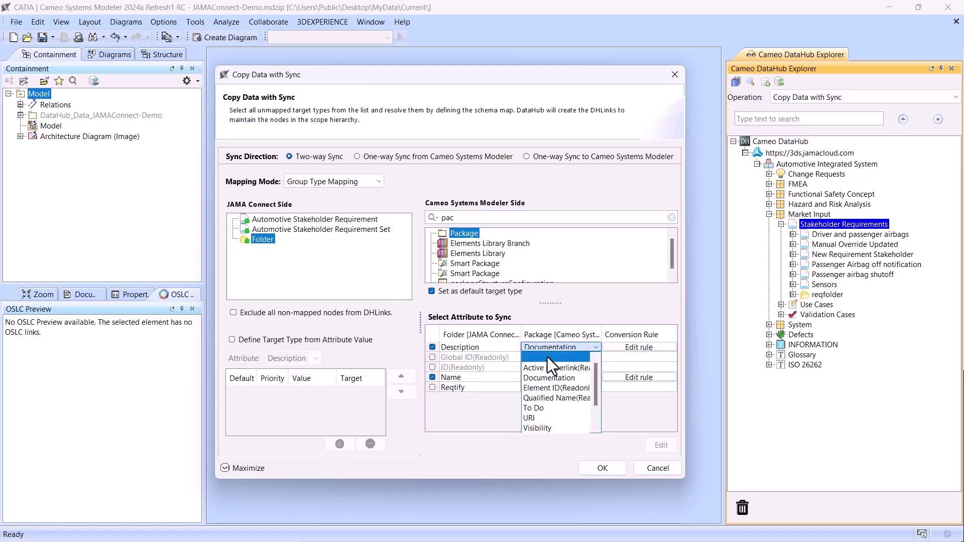
pyautogui.click(547, 357)
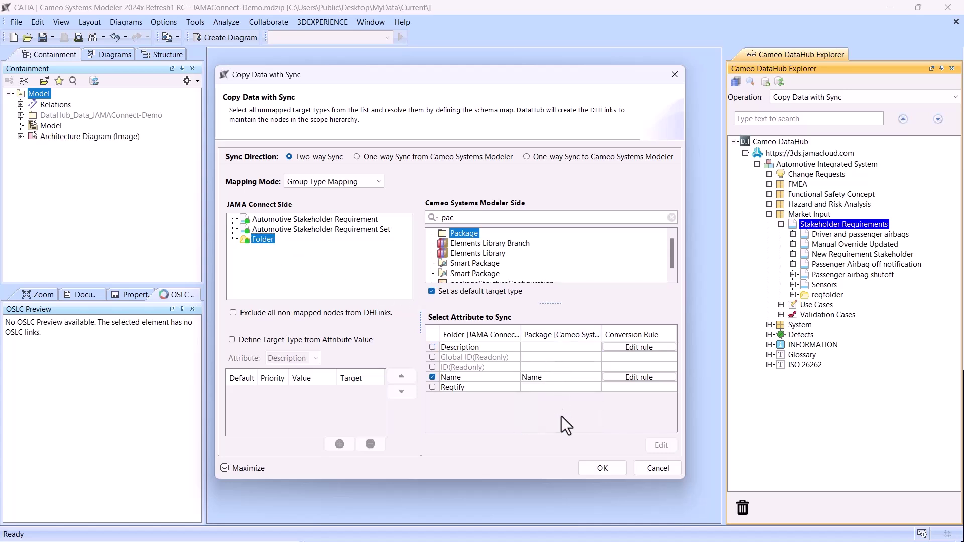
pyautogui.click(597, 467)
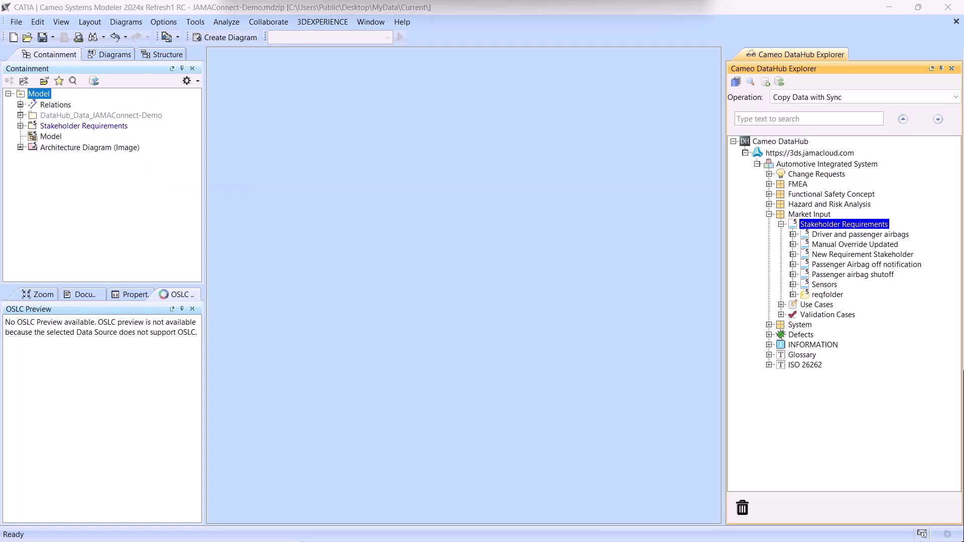
# - Review the synchronized items in the Copy Data with Sync summary details and close the summary
pyautogui.click(725, 237)
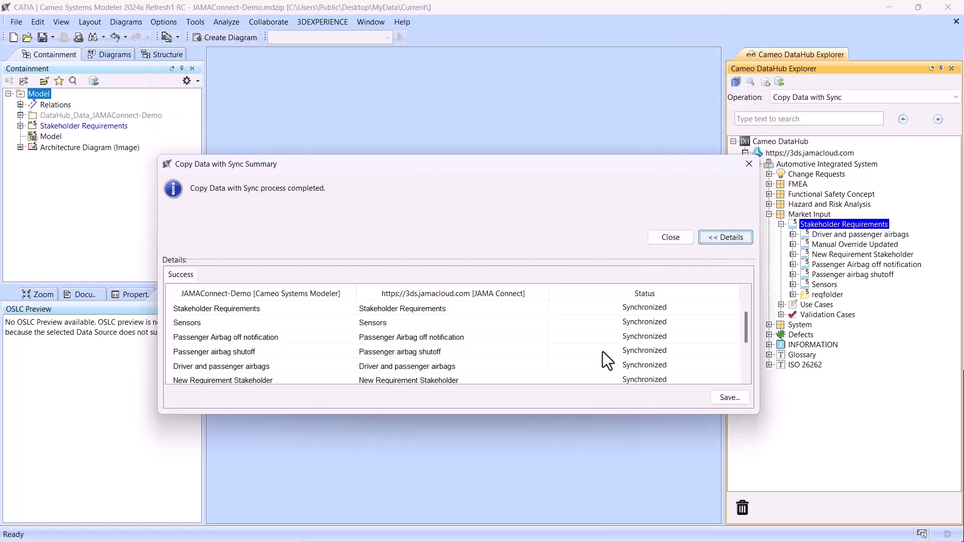
pyautogui.scroll(-1, 602, 352)
pyautogui.scroll(1, 603, 352)
pyautogui.click(674, 239)
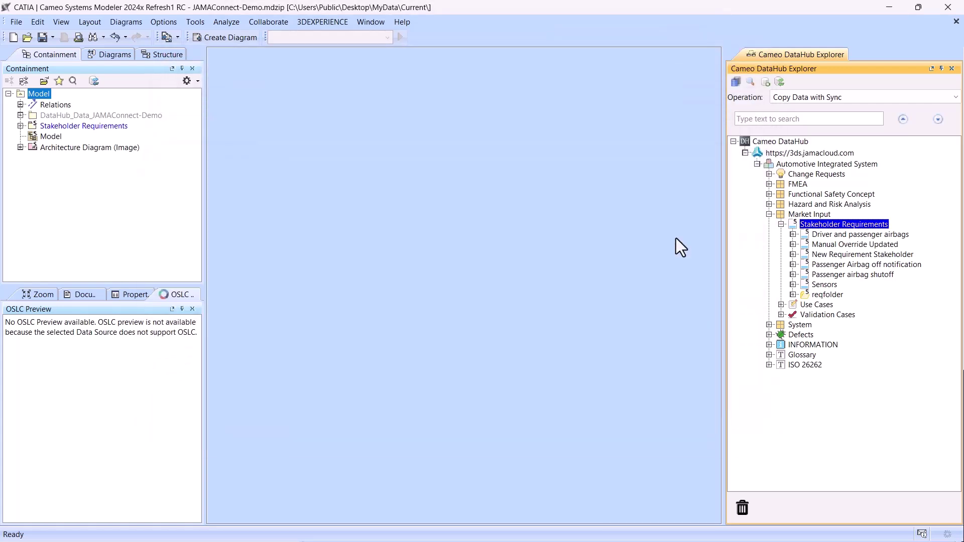
# - Expand the Stakeholder Requirements package and its reqfolder in the enlarged Containment tree, and save the project
pyautogui.click(20, 125)
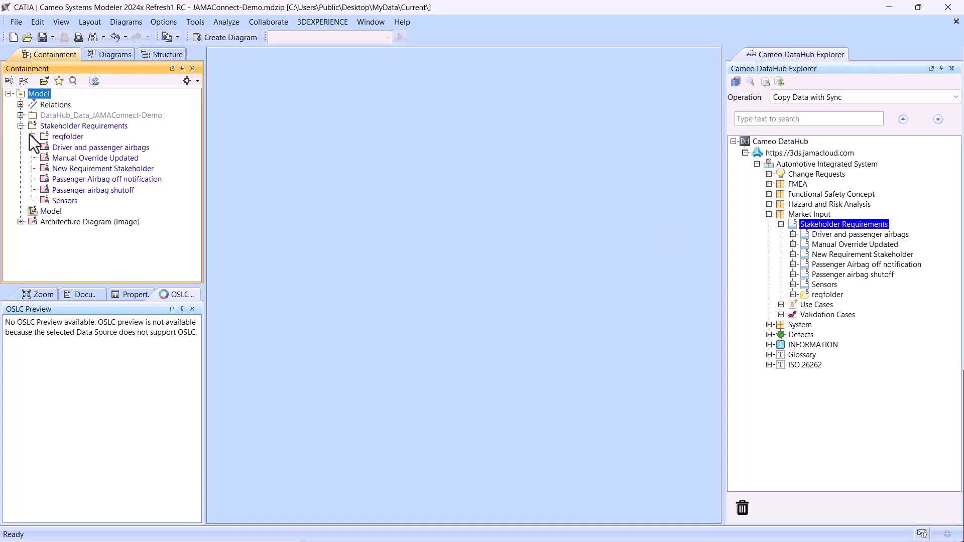
pyautogui.click(31, 136)
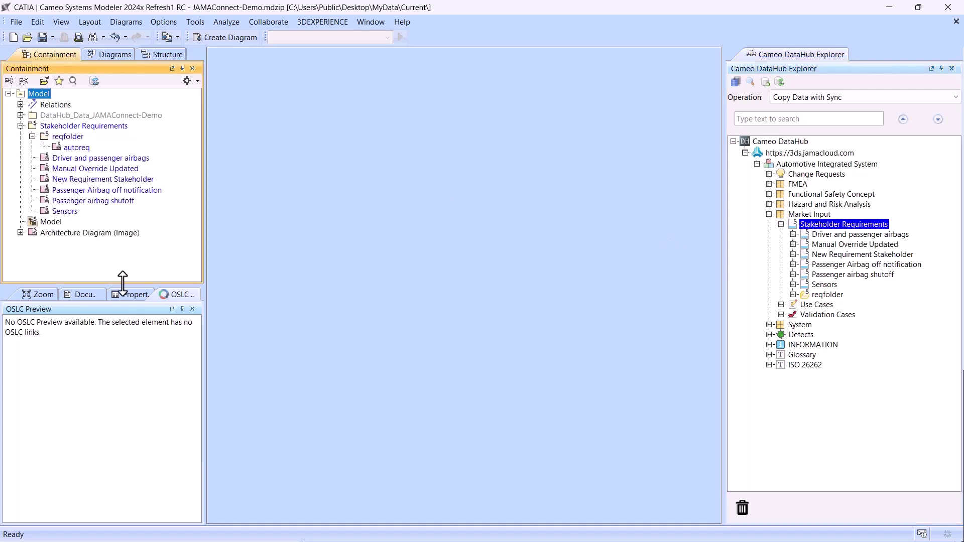
pyautogui.moveTo(122, 283); pyautogui.dragTo(132, 330)
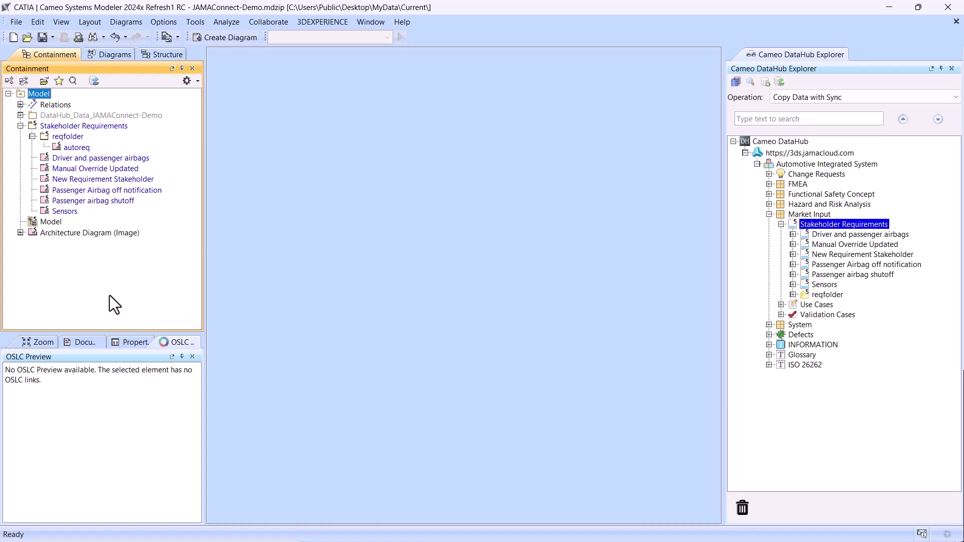
pyautogui.hotkey('ctrl', 's')
# - Create a Requirement named "Additional requirement" in the Stakeholder Requirements package
pyautogui.click(88, 125)
pyautogui.rightClick(89, 125)
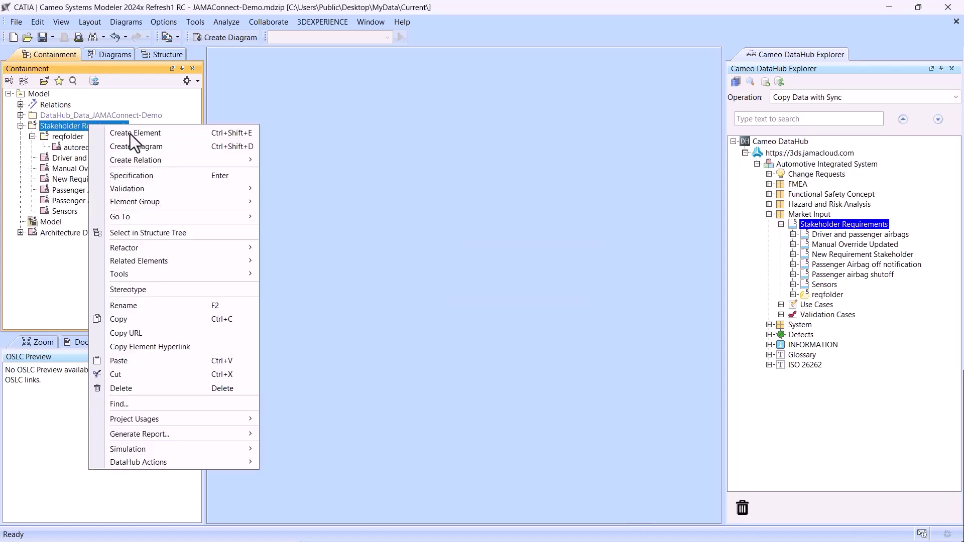
pyautogui.click(134, 134)
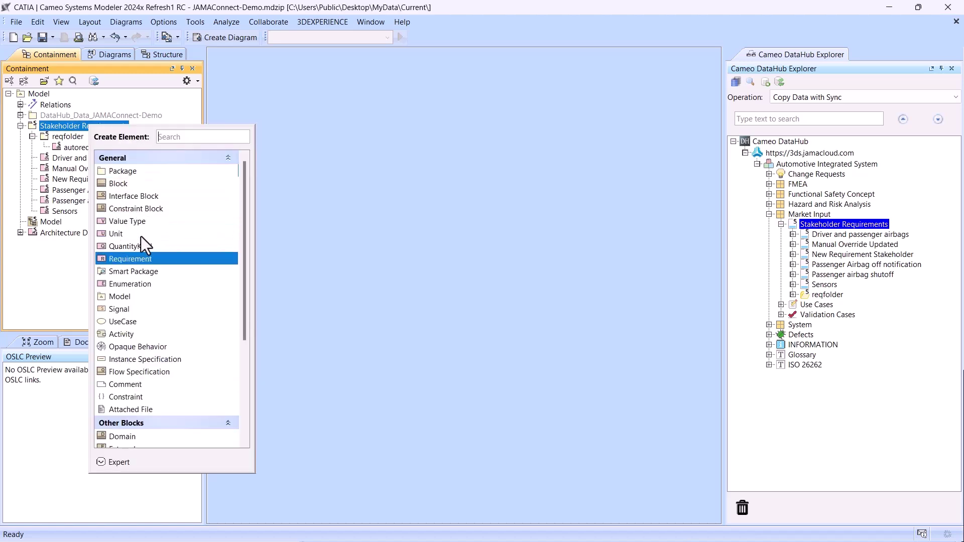
pyautogui.press('Escape')
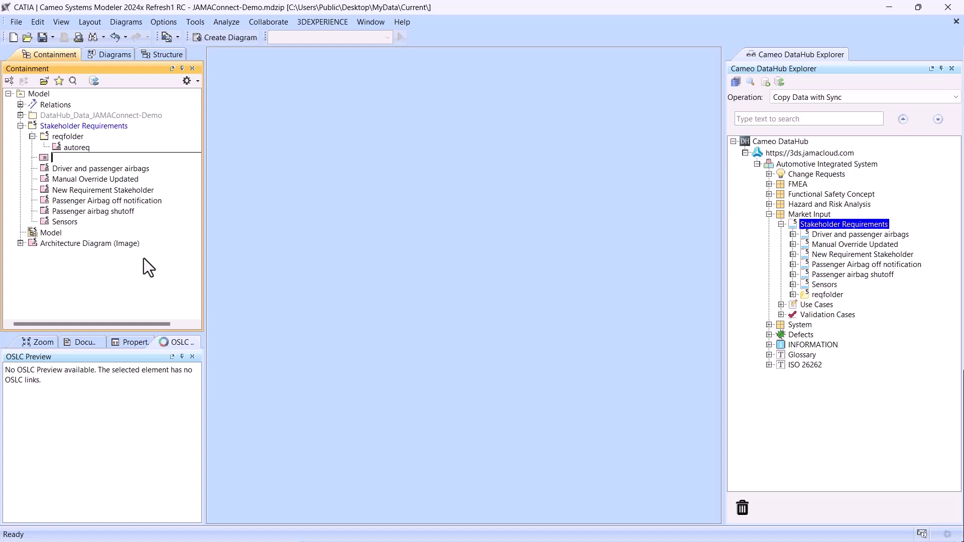
pyautogui.write('Additional requirement')
pyautogui.press('Return')
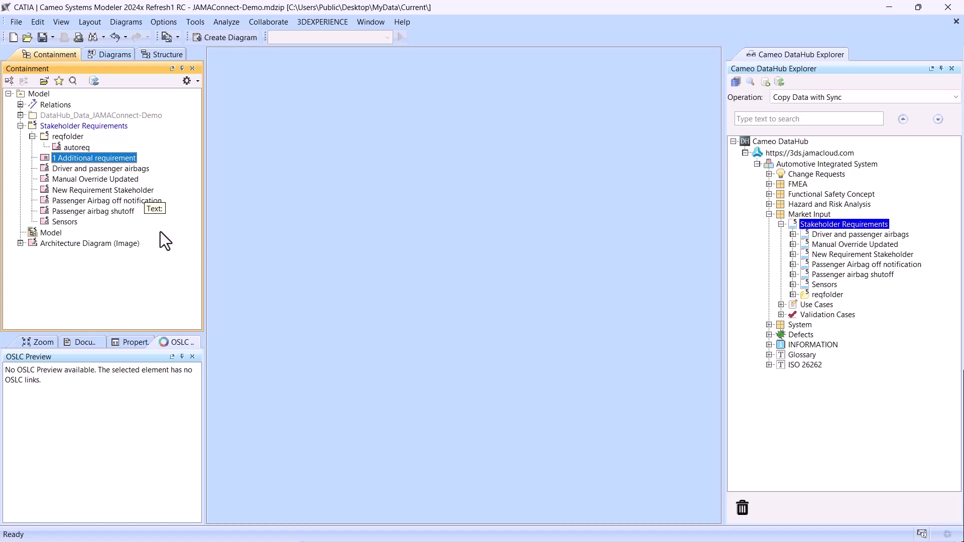
# - Rename the Manual Override Updated requirement to "Automatic Override Updated"
pyautogui.click(91, 180)
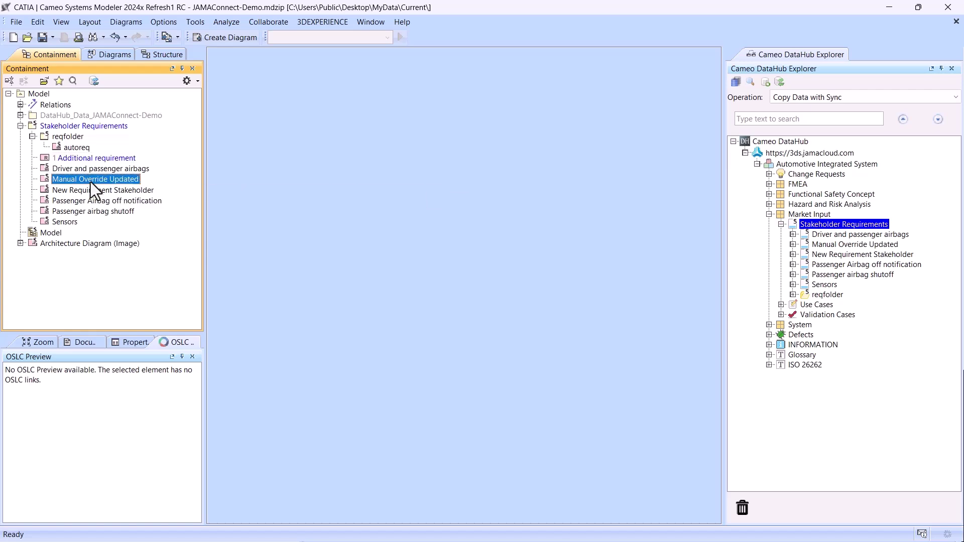
pyautogui.click(90, 179)
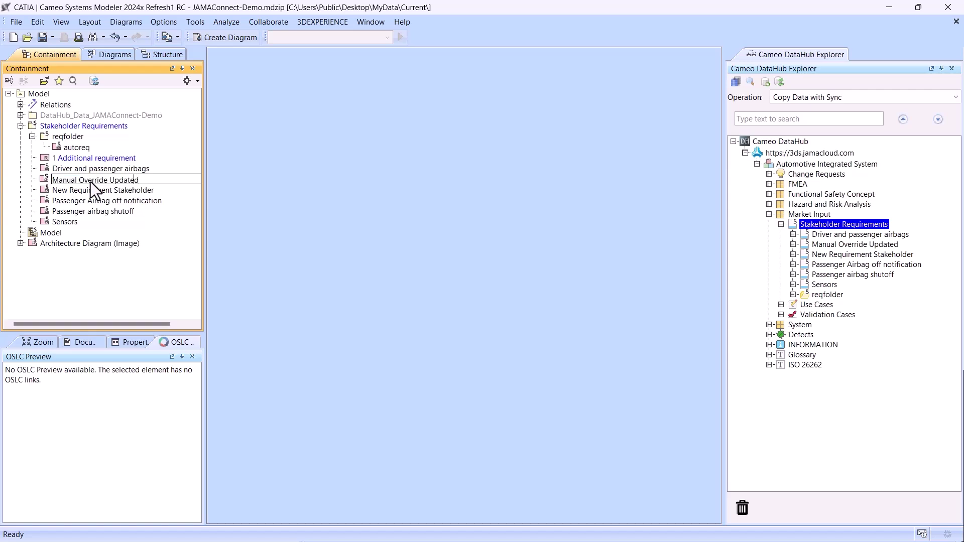
pyautogui.hotkey('shift', 'Right')
pyautogui.hotkey('shift', 'Right')
pyautogui.hotkey('shift', 'Right')
pyautogui.hotkey('shift', 'Right')
pyautogui.write('A')
pyautogui.press('Delete')
pyautogui.write('utomatic')
pyautogui.press('Return')
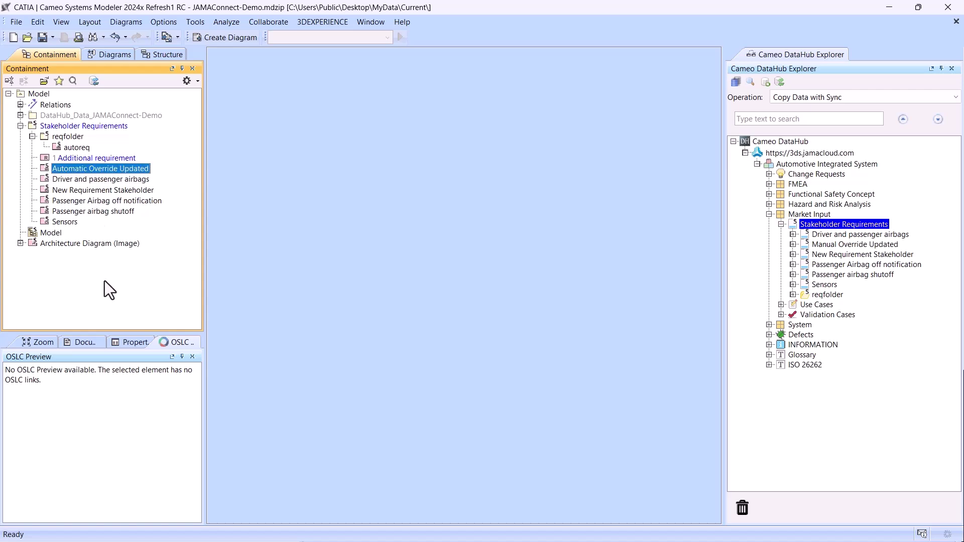
# - Check DHLink changes recursively for the Stakeholder Requirements package to compare it with JAMA in the Conflict Dashboard
pyautogui.click(70, 126)
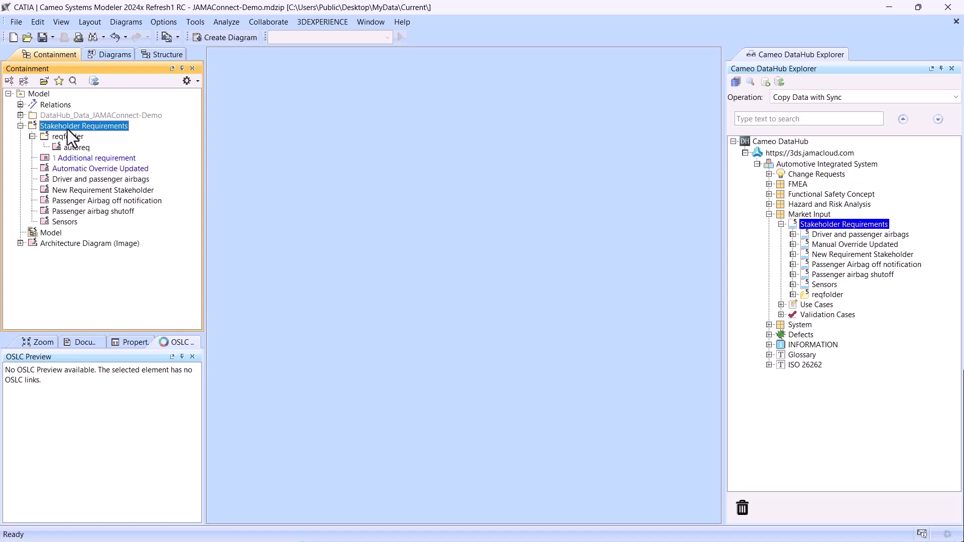
pyautogui.rightClick(68, 130)
pyautogui.press('Down')
pyautogui.press('Down')
pyautogui.press('Down')
pyautogui.press('Down')
pyautogui.press('Down')
pyautogui.press('Down')
pyautogui.press('Down')
pyautogui.press('Down')
pyautogui.press('Down')
pyautogui.press('Down')
pyautogui.press('Down')
pyautogui.press('Down')
pyautogui.press('Down')
pyautogui.press('Down')
pyautogui.press('Down')
pyautogui.press('Down')
pyautogui.press('Down')
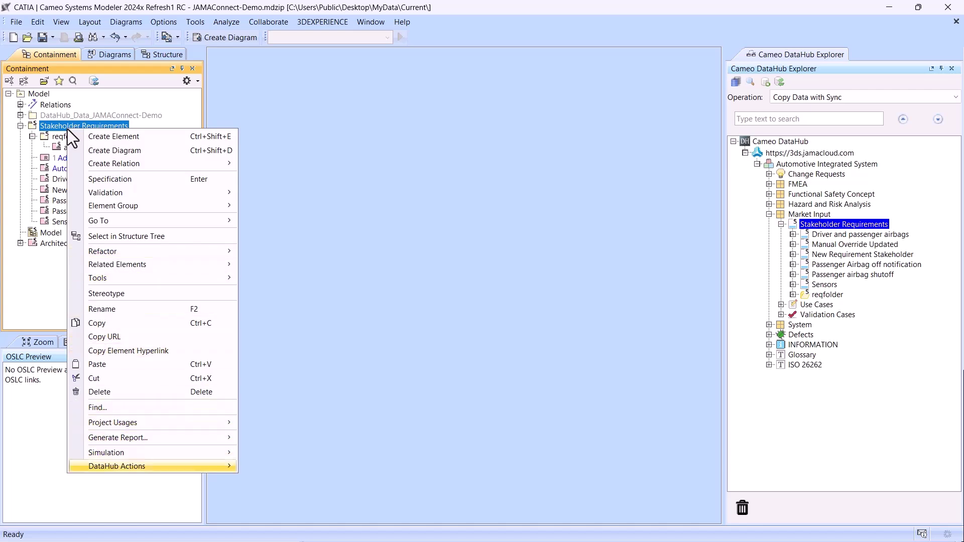
pyautogui.press('Right')
pyautogui.press('Up')
pyautogui.press('Up')
pyautogui.press('Up')
pyautogui.press('Up')
pyautogui.moveTo(347, 383)
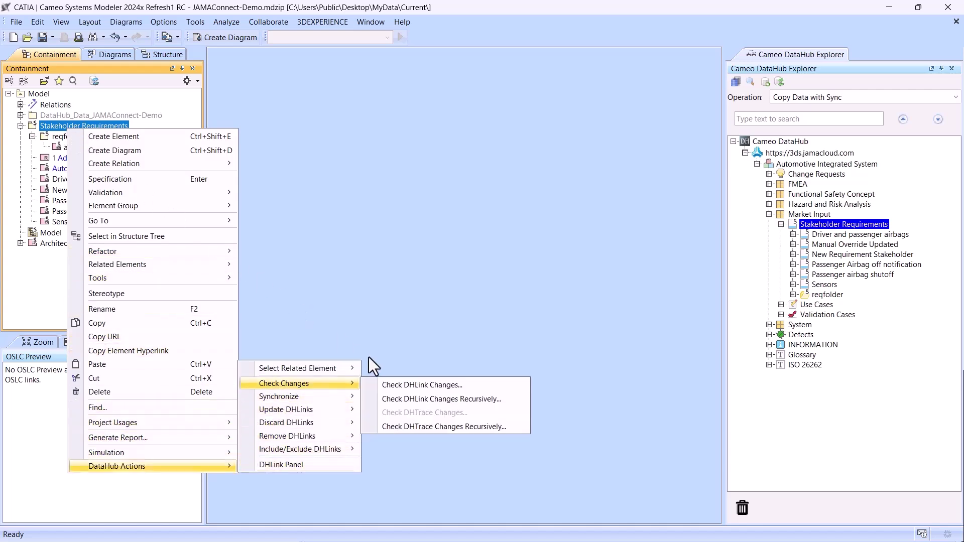
pyautogui.click(426, 400)
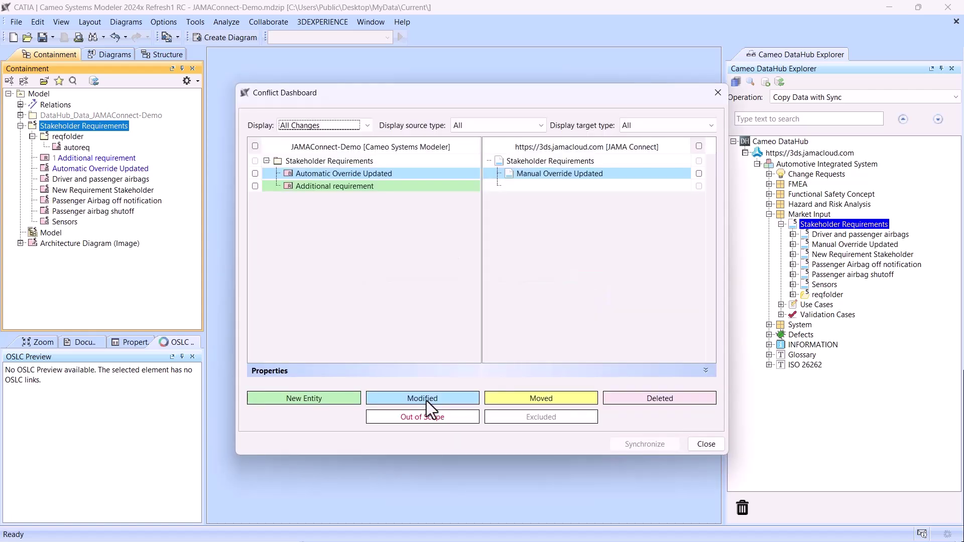
# - Compare the properties of the modified Automatic Override Updated requirement with those of its JAMA counterpart in the Conflict Dashboard
pyautogui.click(375, 176)
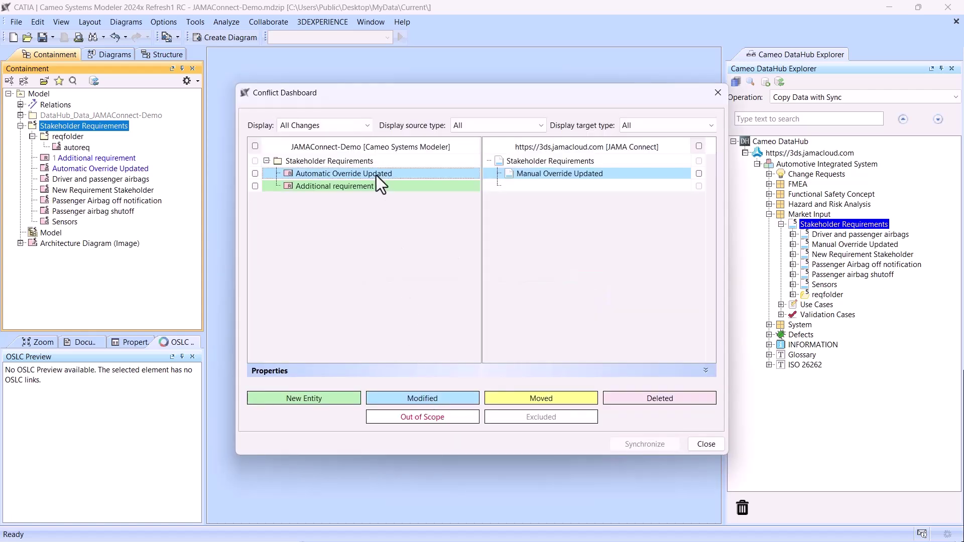
pyautogui.click(336, 371)
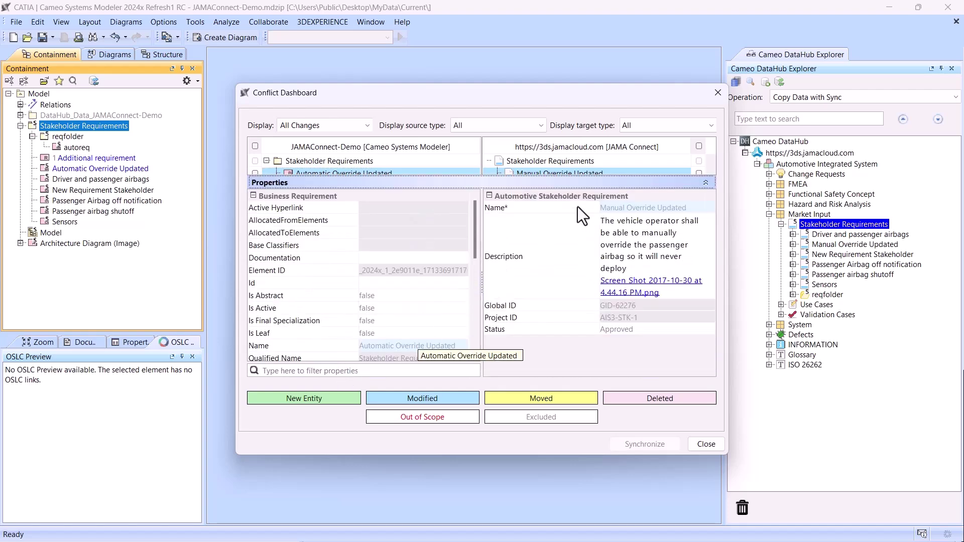
pyautogui.click(484, 183)
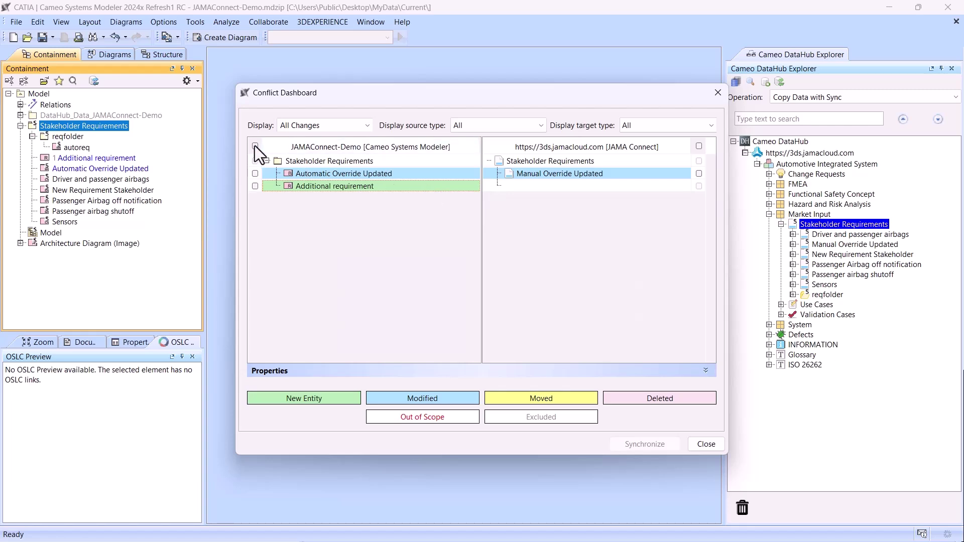
# - Synchronize all Cameo-side changes to JAMA, choosing Automotive Stakeholder Requirement as the target type for the new Additional requirement
pyautogui.click(255, 146)
pyautogui.click(634, 444)
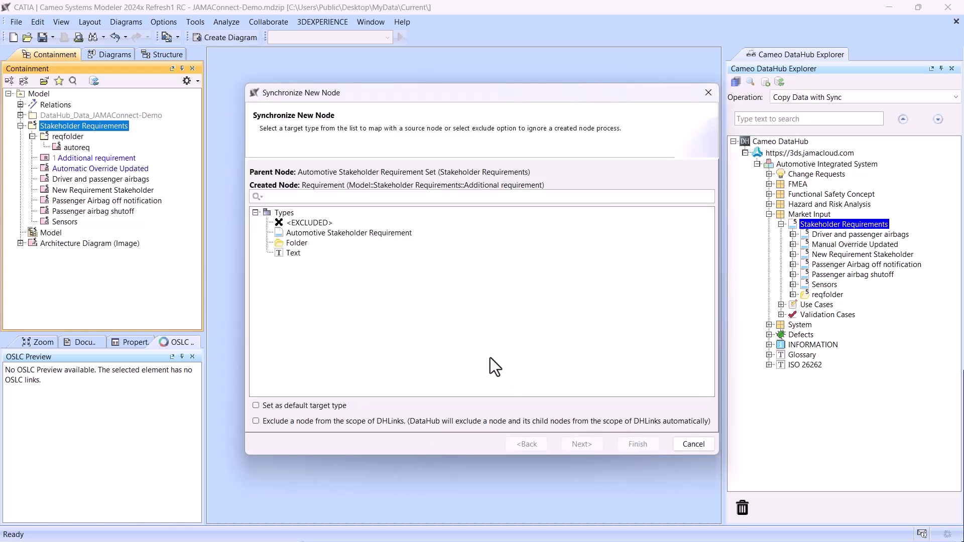
pyautogui.click(339, 233)
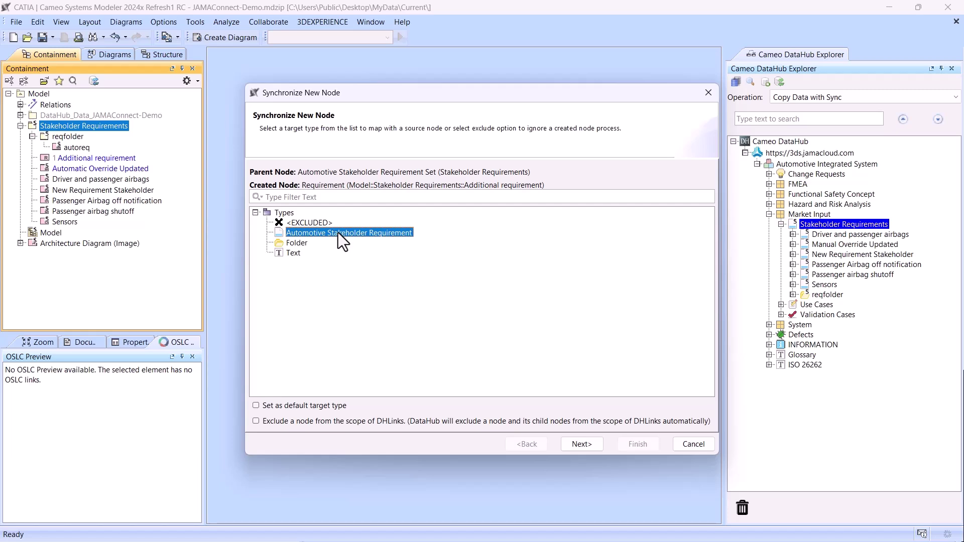
pyautogui.click(582, 444)
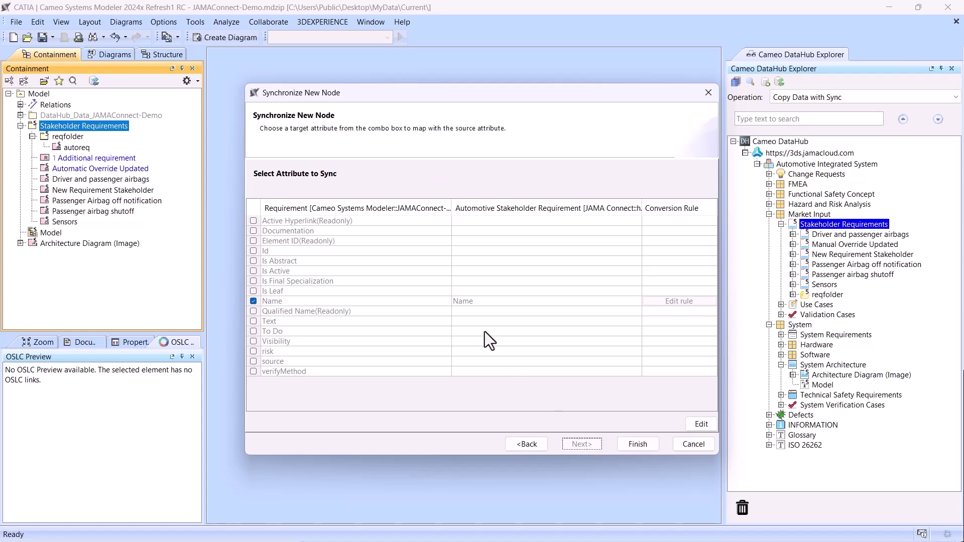
# - Edit the existing schema map so that the requirement's Text attribute maps to Description
pyautogui.click(702, 424)
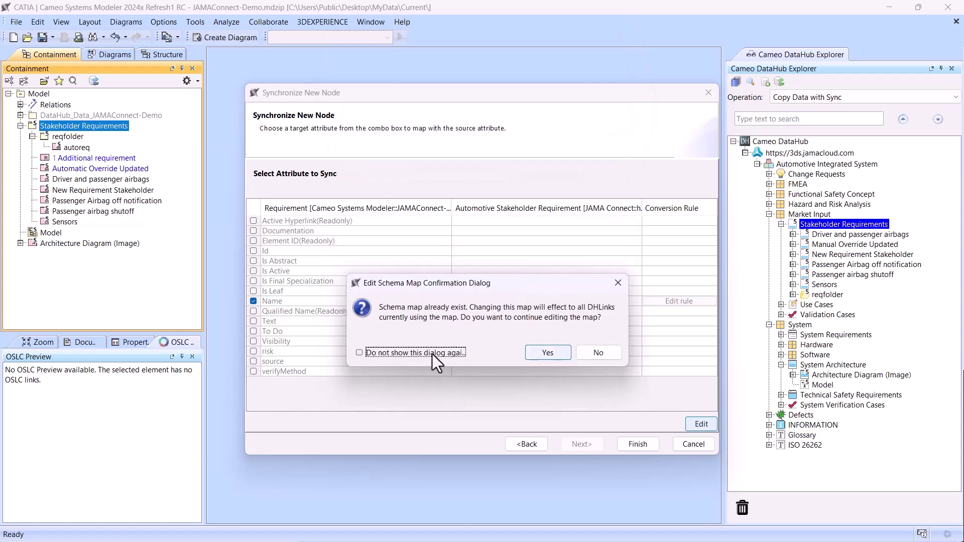
pyautogui.click(539, 353)
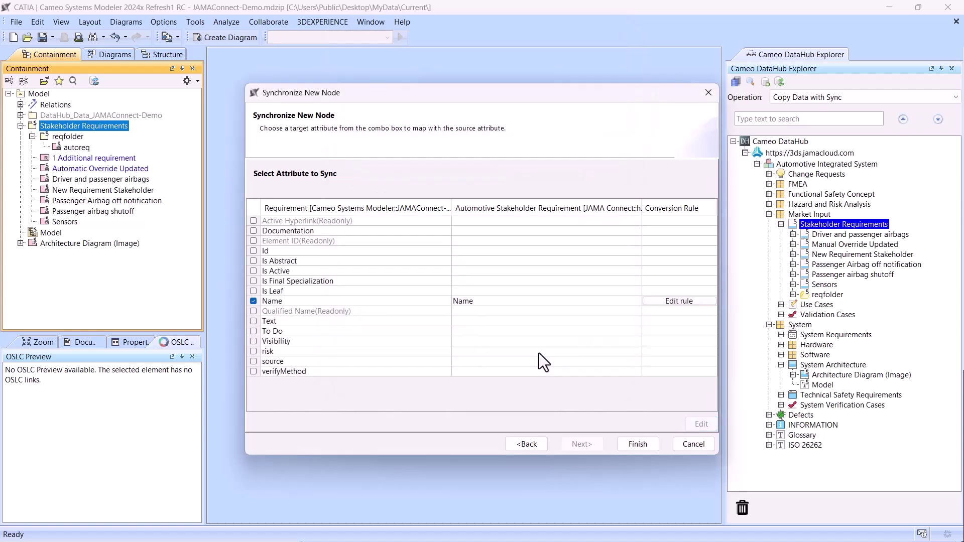
pyautogui.click(504, 322)
pyautogui.click(482, 342)
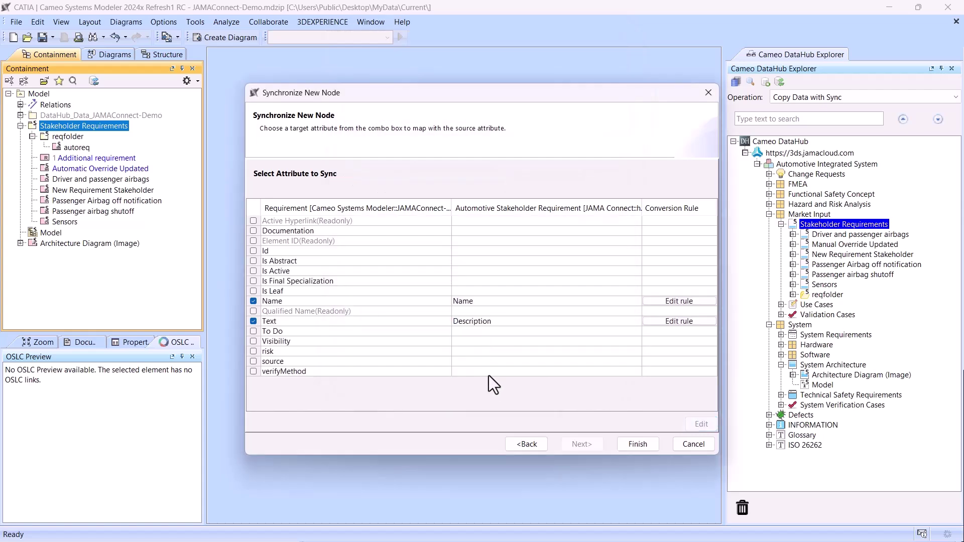
# - Finish synchronizing the new node, review the details in the Data Synchronization Summary, and dismiss the summary
pyautogui.click(637, 445)
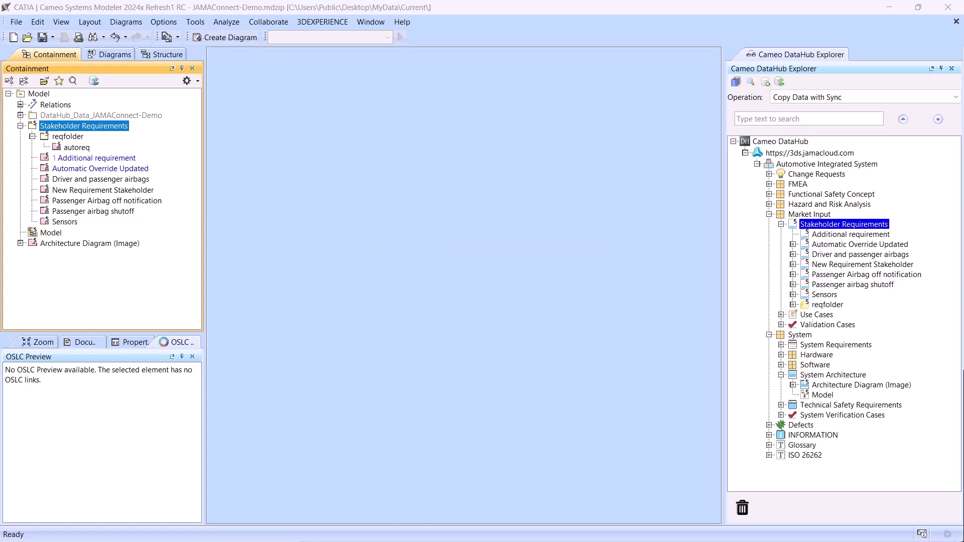
pyautogui.click(707, 218)
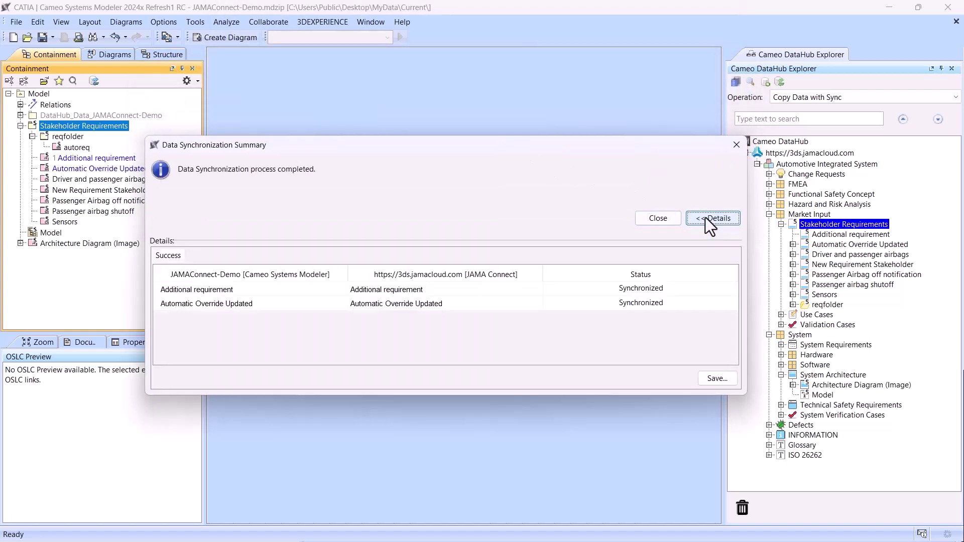
pyautogui.click(657, 218)
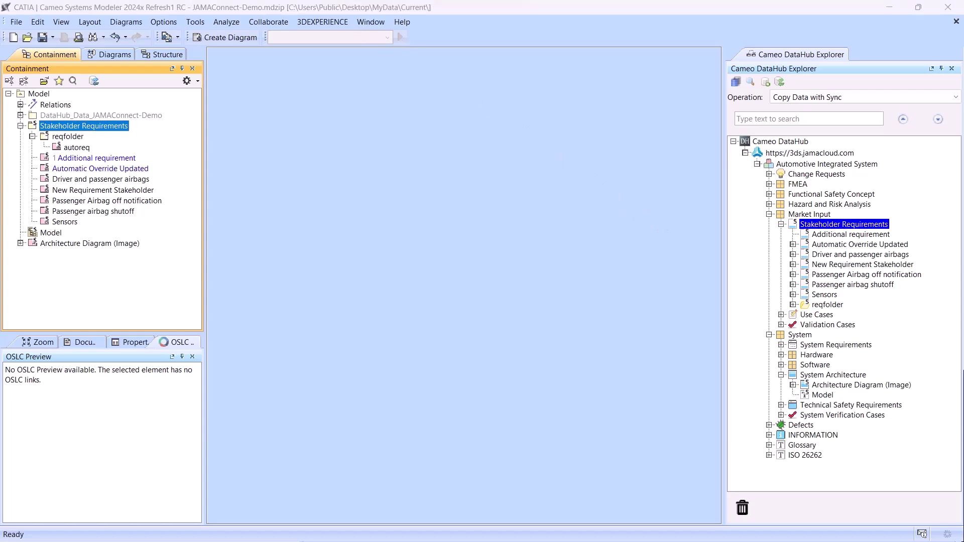
# - Switch to JAMA Connect, inspect Automatic Override Updated and New Requirement Stakeholder under Market Input's Stakeholder Requirements, and return to Cameo Systems Modeler
pyautogui.hotkey('alt', 'Tab')
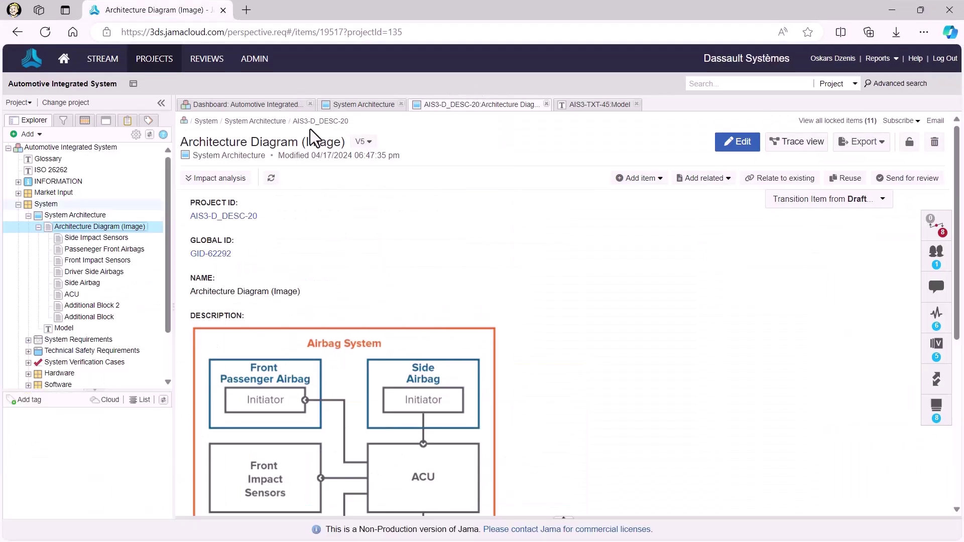
pyautogui.click(18, 204)
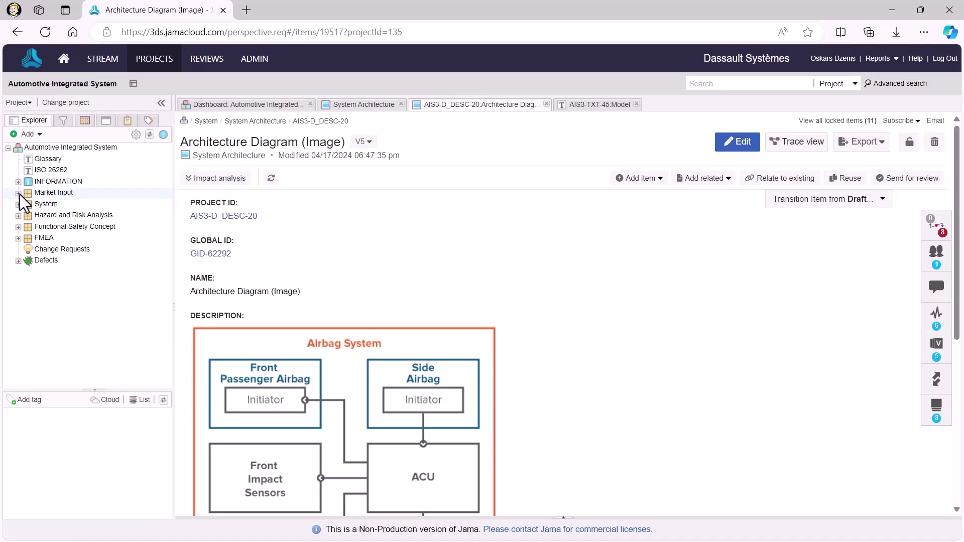
pyautogui.click(19, 194)
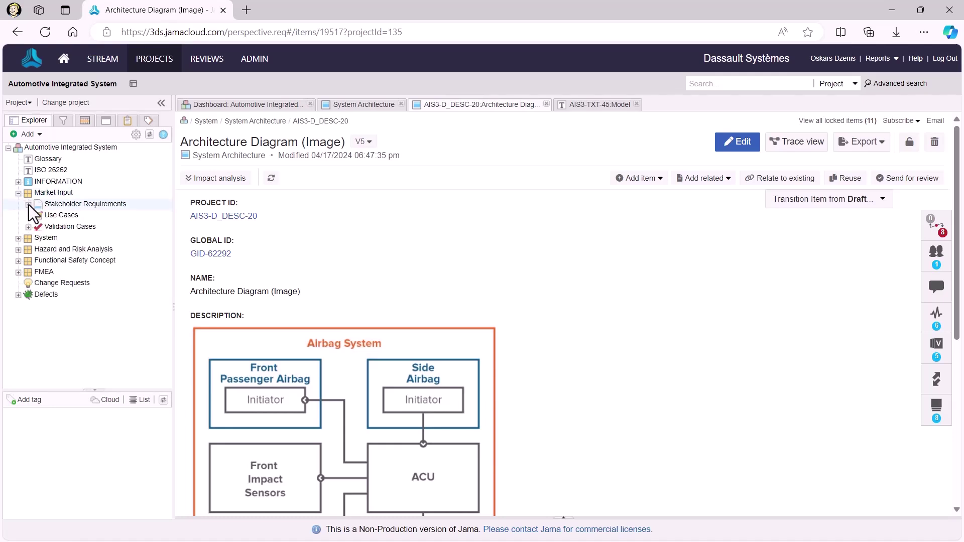
pyautogui.click(29, 204)
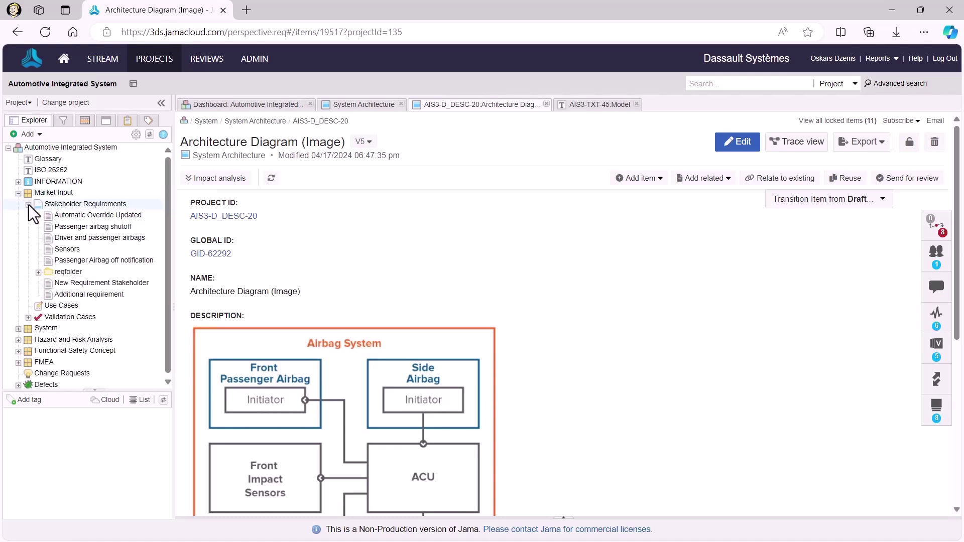
pyautogui.click(98, 215)
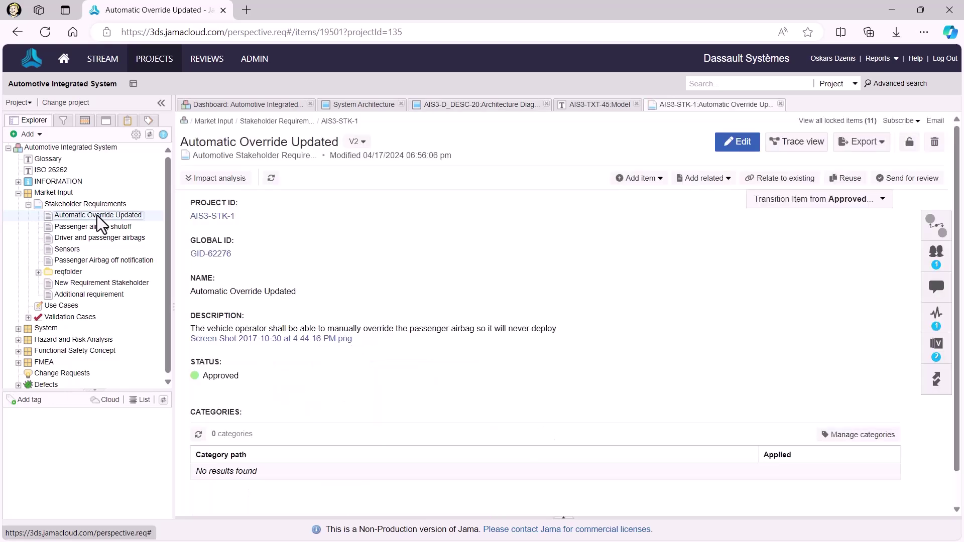
pyautogui.click(91, 282)
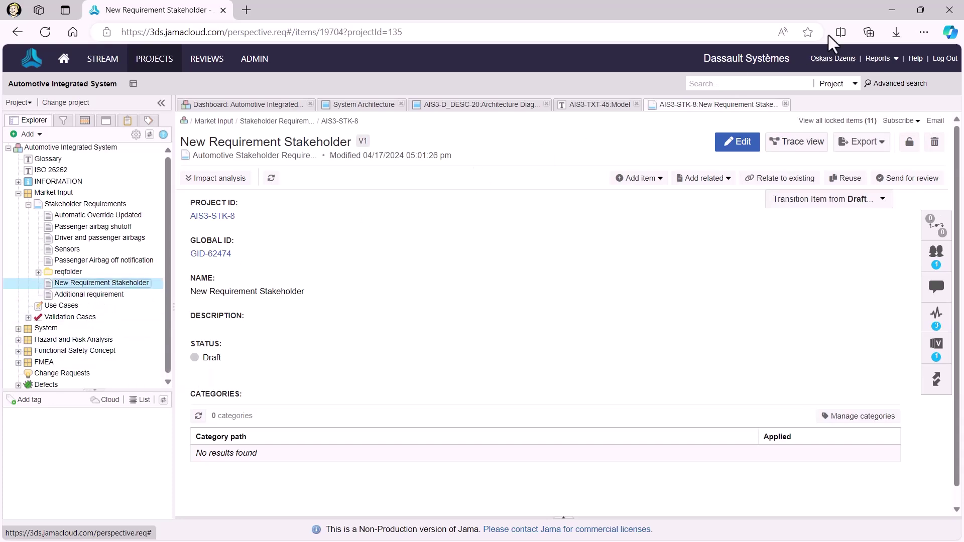
pyautogui.click(893, 10)
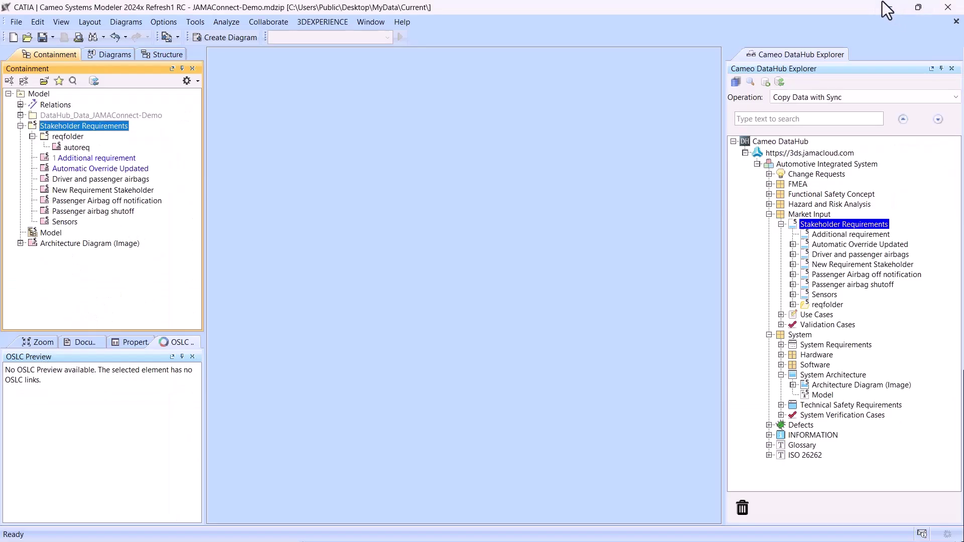